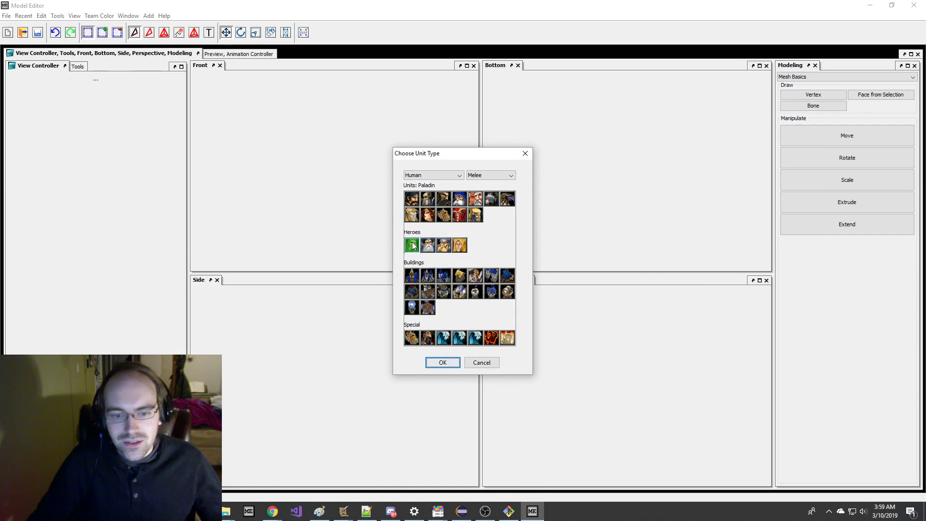
- Open the Paladin and Footman unit models and expand the Footman's mesh to list its geosets
click(442, 363)
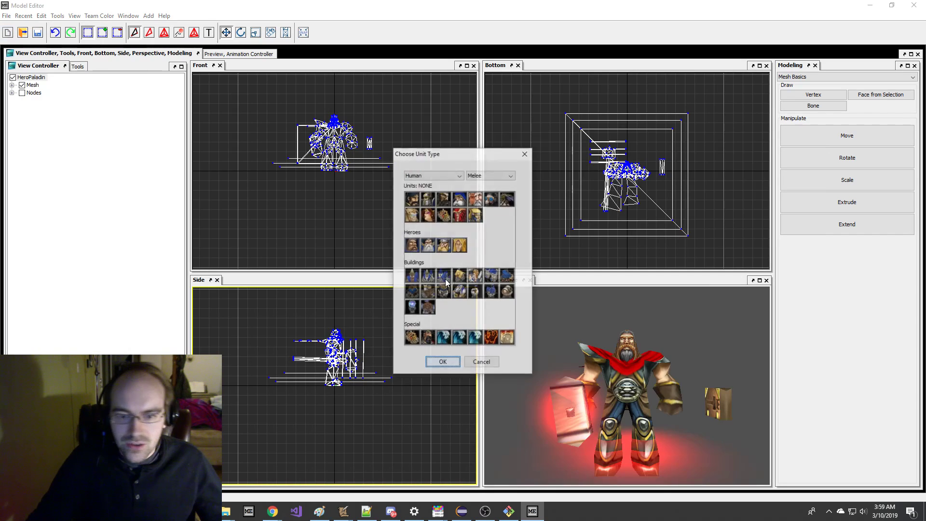
click(442, 363)
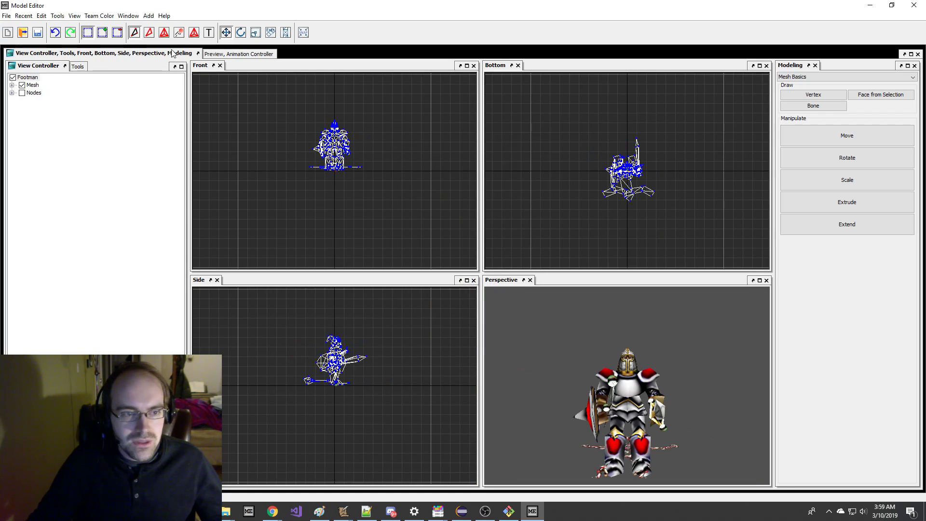
click(11, 85)
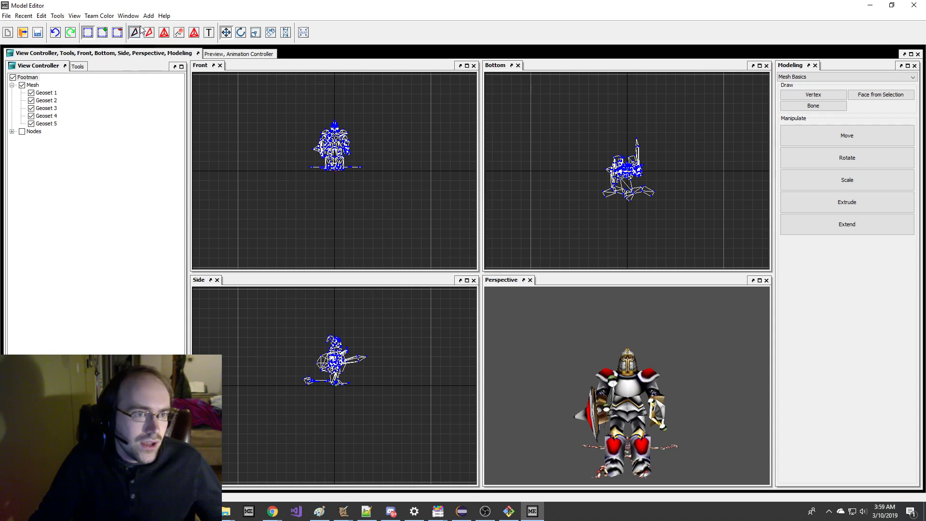
- In the HeroPaladin model, delete the flat glow planes on the ground and the glow planes around the hammer
click(129, 16)
click(152, 68)
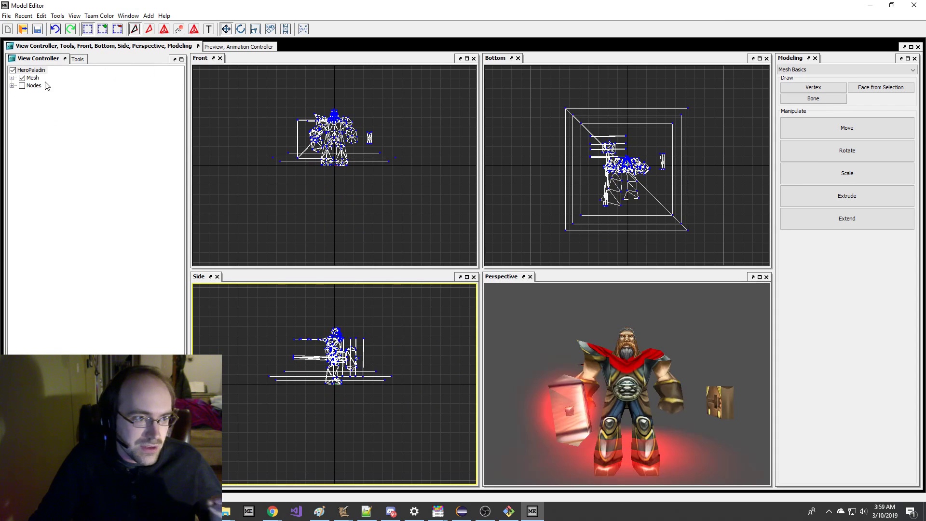
click(12, 77)
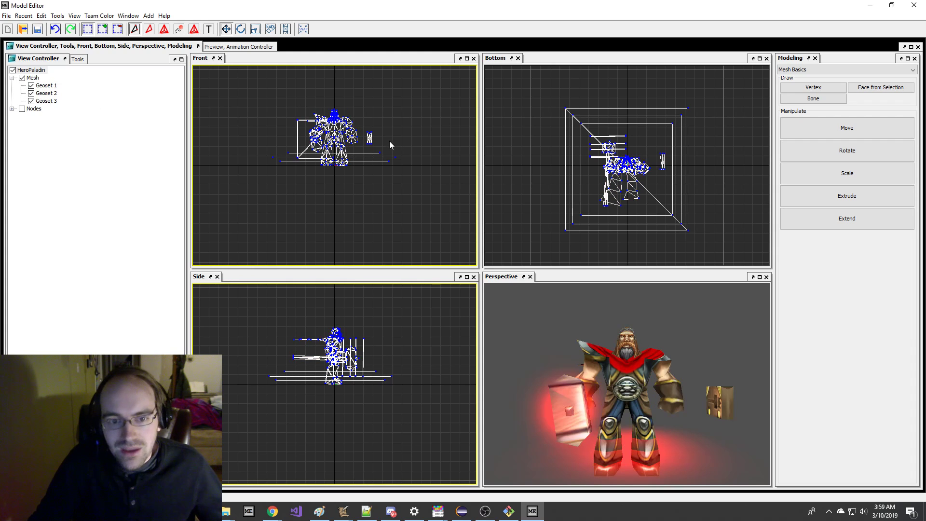
drag(389, 141, 428, 205)
key(Delete)
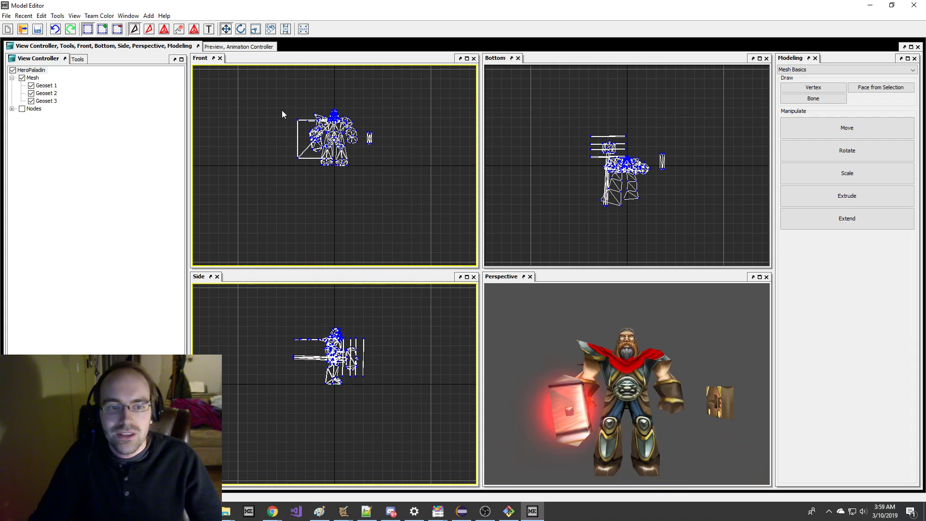
drag(309, 172, 306, 174)
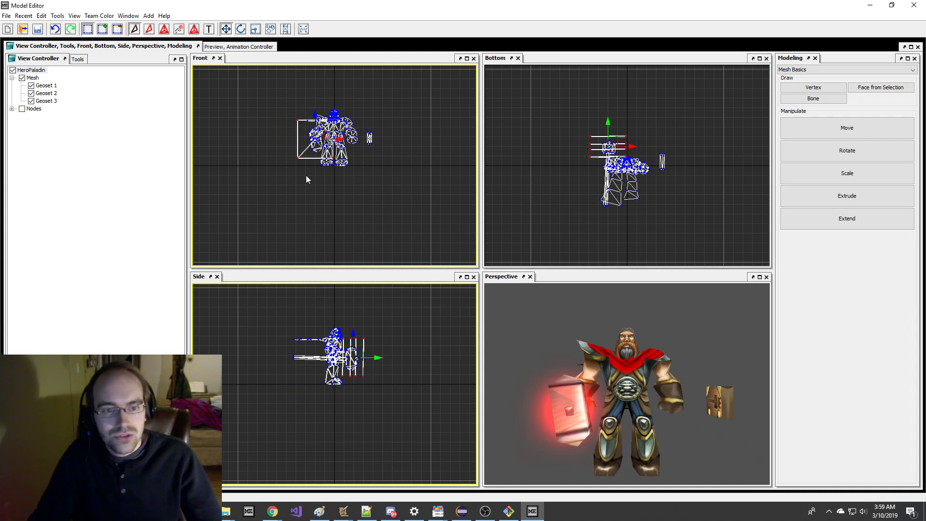
key(Delete)
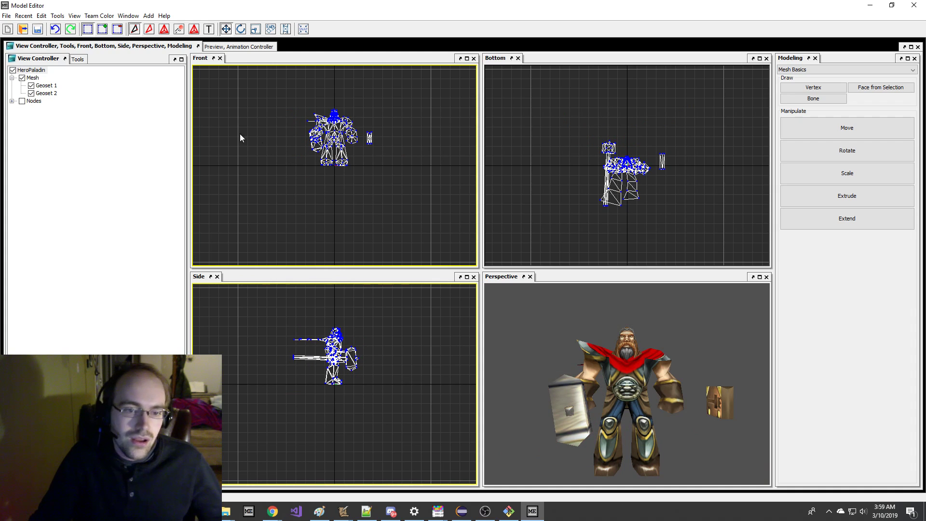
- Import the Human Footman unit into the HeroPaladin model
click(6, 15)
mouse_move(49, 71)
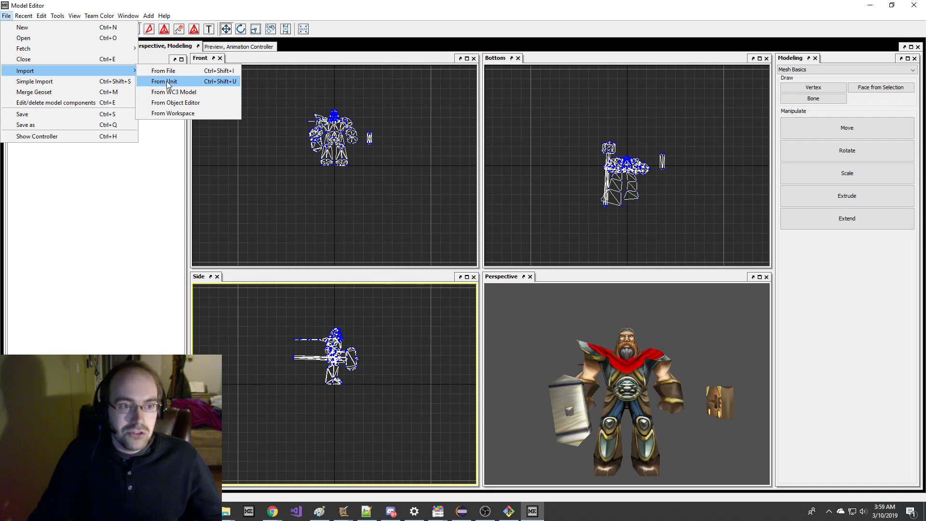
click(168, 82)
click(434, 175)
click(429, 182)
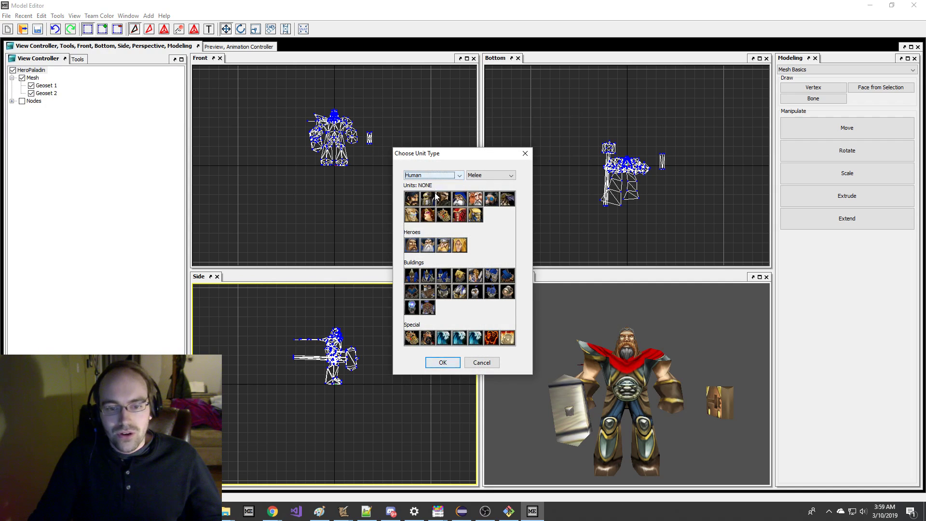
click(443, 362)
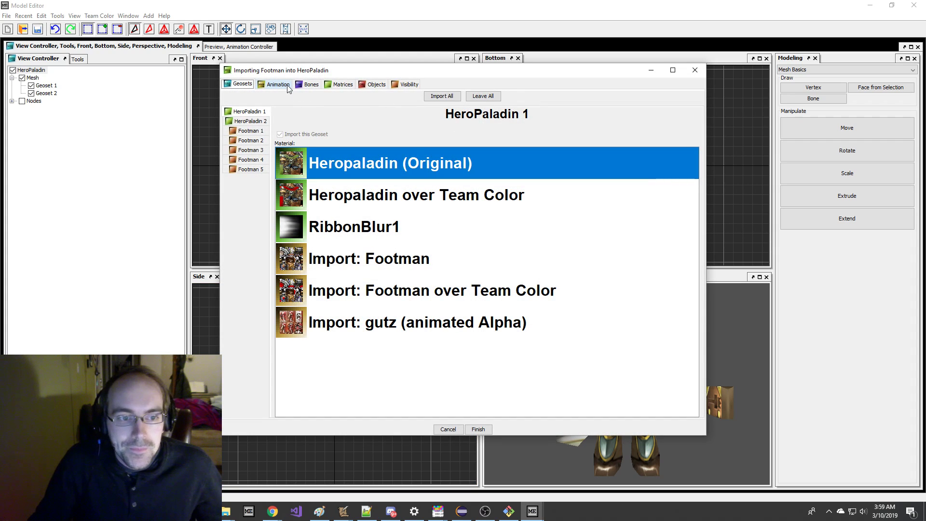
- Limit the Footman import to the Footman 5 geoset and the Decay Flesh and Decay Bone animation sequences
click(250, 170)
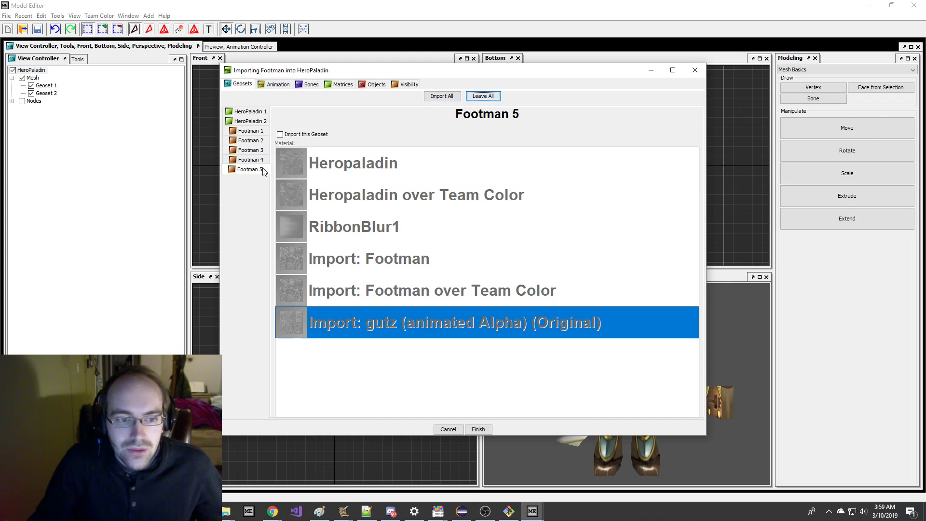
click(306, 135)
click(278, 84)
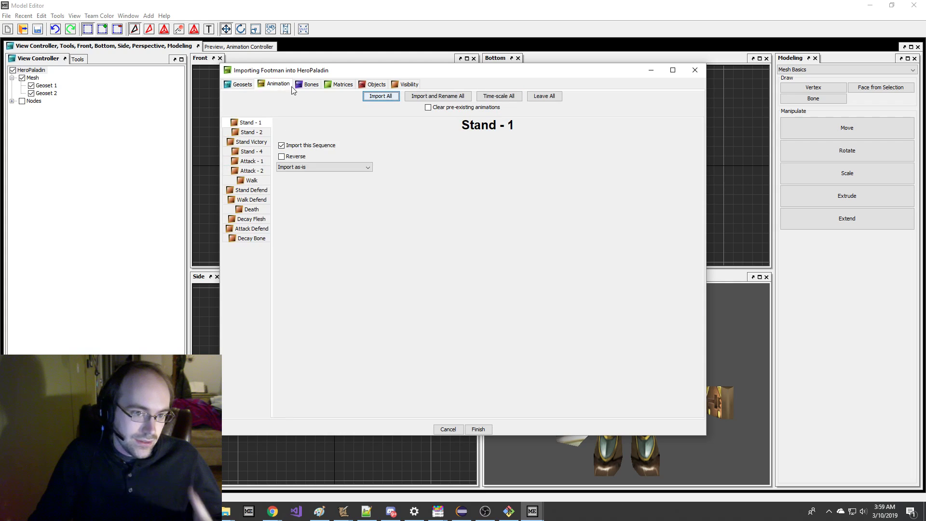
click(251, 209)
click(252, 219)
click(282, 145)
click(260, 239)
click(282, 146)
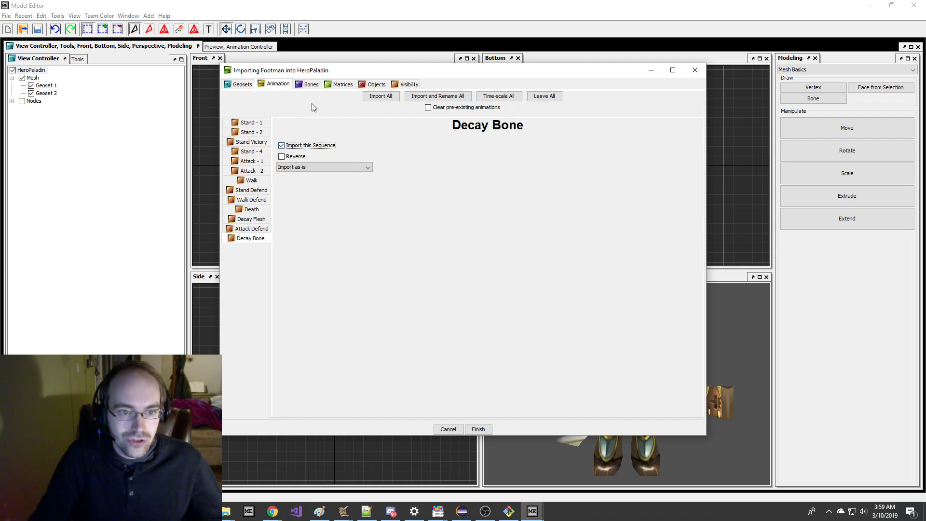
- Leave out all Footman objects and uncheck the unused Footman bones
click(311, 85)
click(343, 84)
click(377, 84)
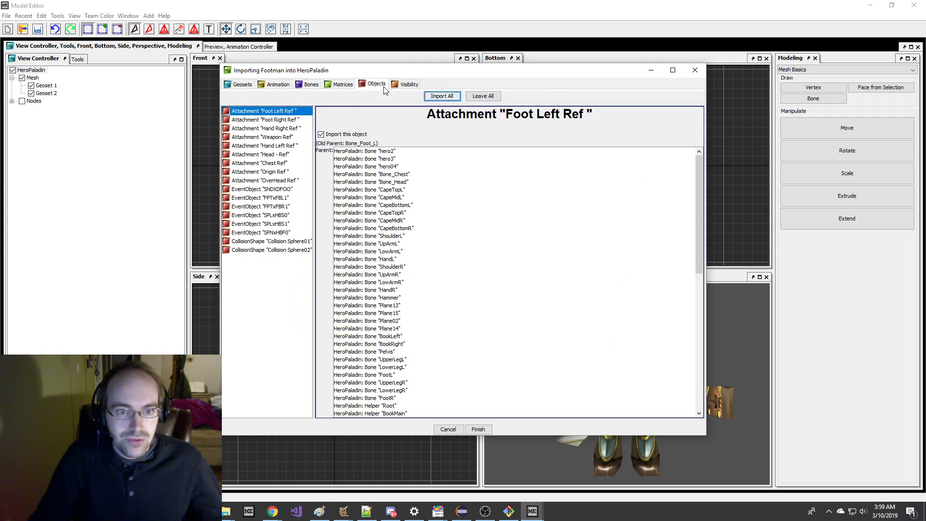
click(311, 84)
scroll(583, 395, down, 10)
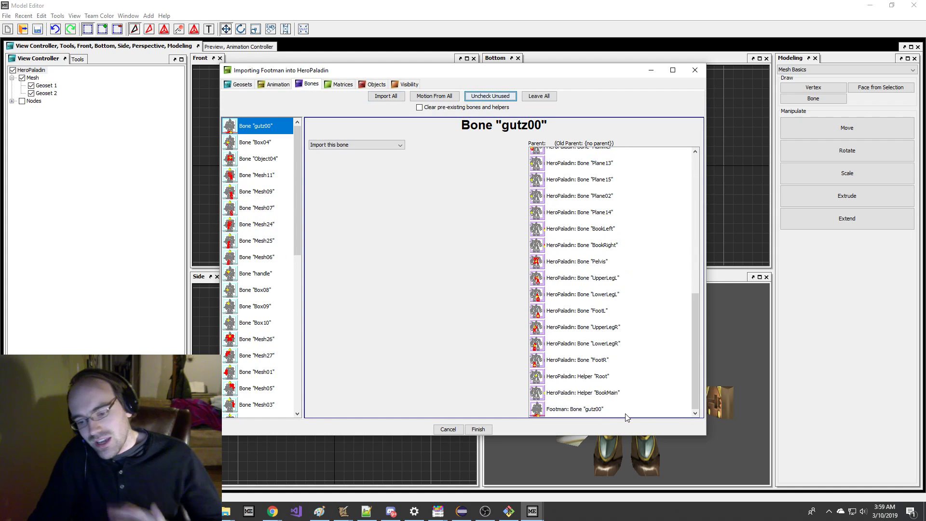
- Set the Footman helper Bone_Root to import its motion to a pre-existing HeroPaladin bone
scroll(259, 250, down, 7)
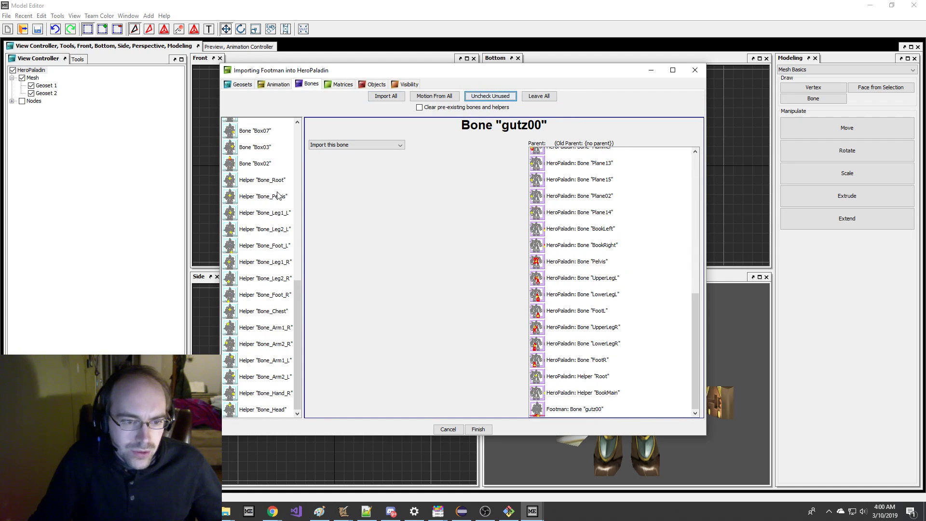
click(267, 180)
click(352, 145)
click(347, 164)
scroll(457, 267, down, 5)
scroll(459, 270, up, 6)
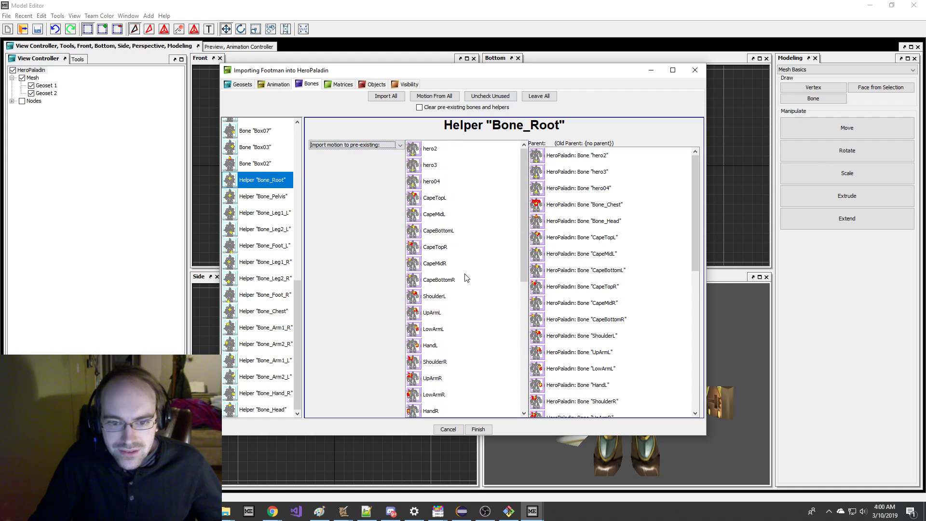
scroll(463, 242, down, 6)
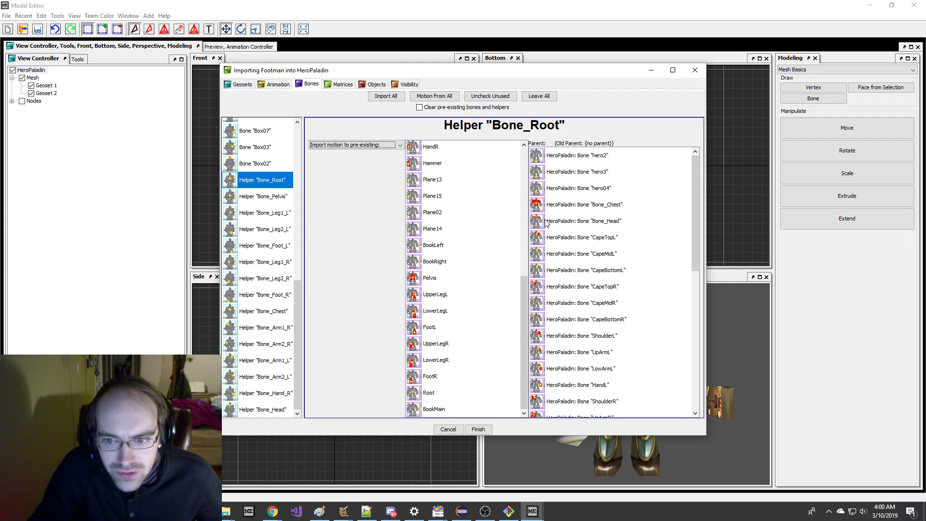
- Display parent names for the bones in the matrices, and choose HeroPaladin's Root as the target for Bone_Root's motion
click(373, 85)
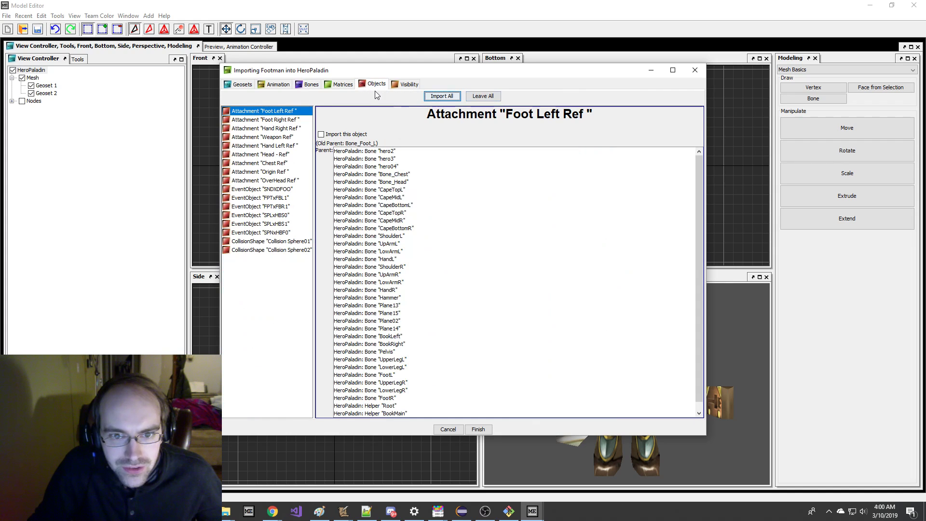
click(342, 85)
click(443, 97)
scroll(669, 244, down, 3)
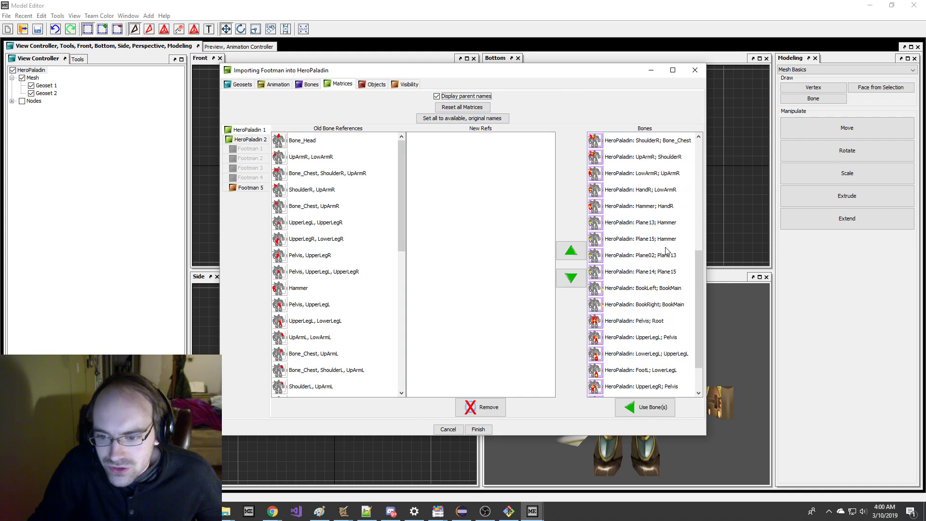
scroll(682, 254, down, 3)
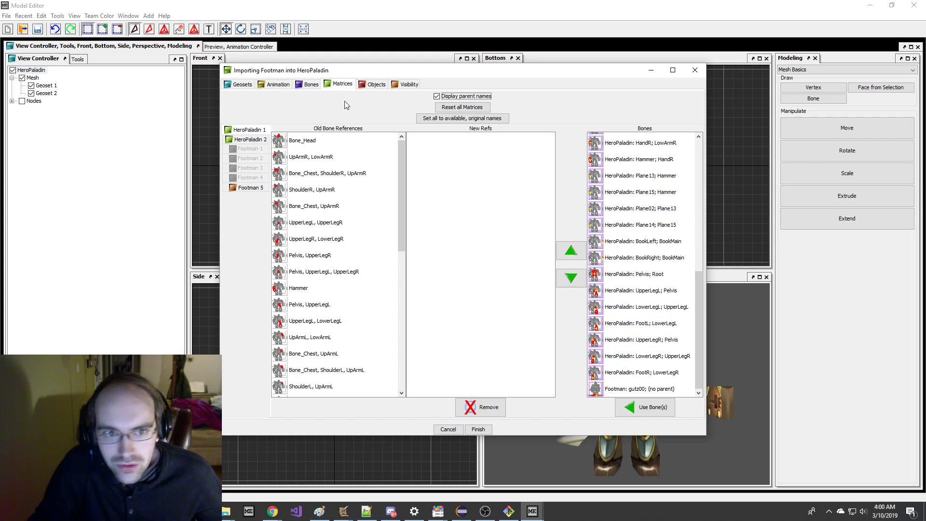
click(311, 85)
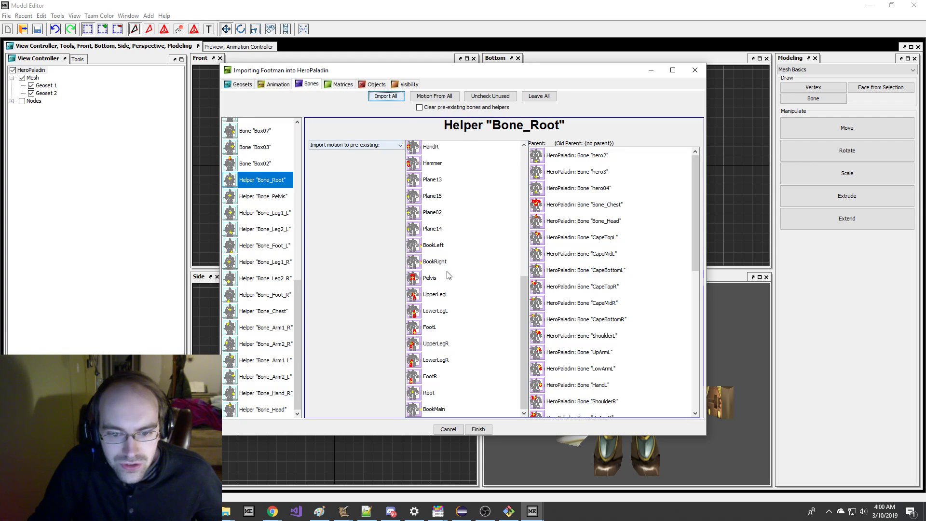
click(443, 393)
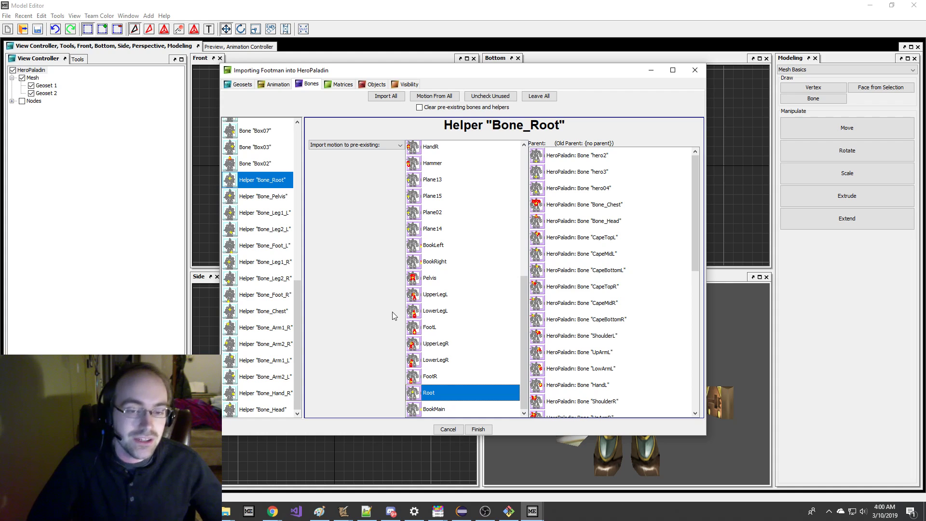
- Set the existing animation visibility of Footman: Geoset 5 to Not visible
click(343, 85)
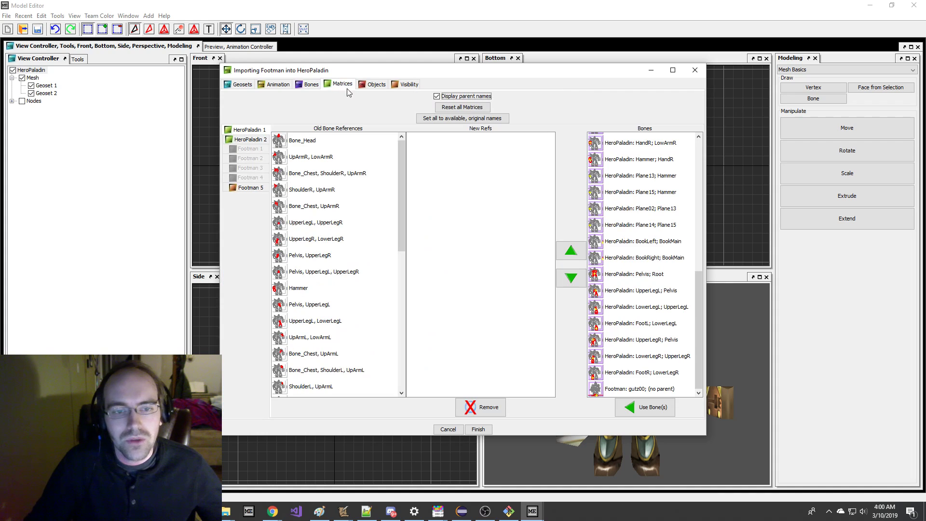
click(367, 86)
click(270, 215)
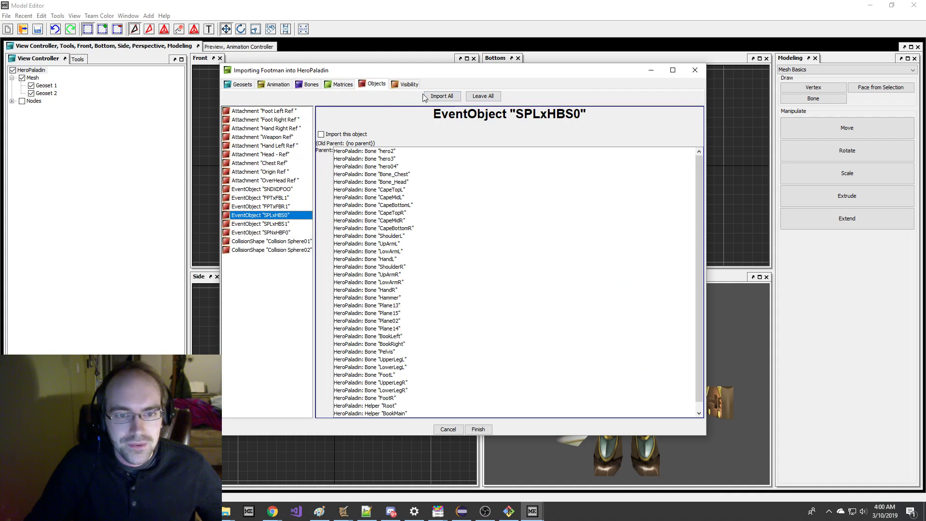
click(408, 85)
click(299, 211)
click(399, 172)
click(400, 204)
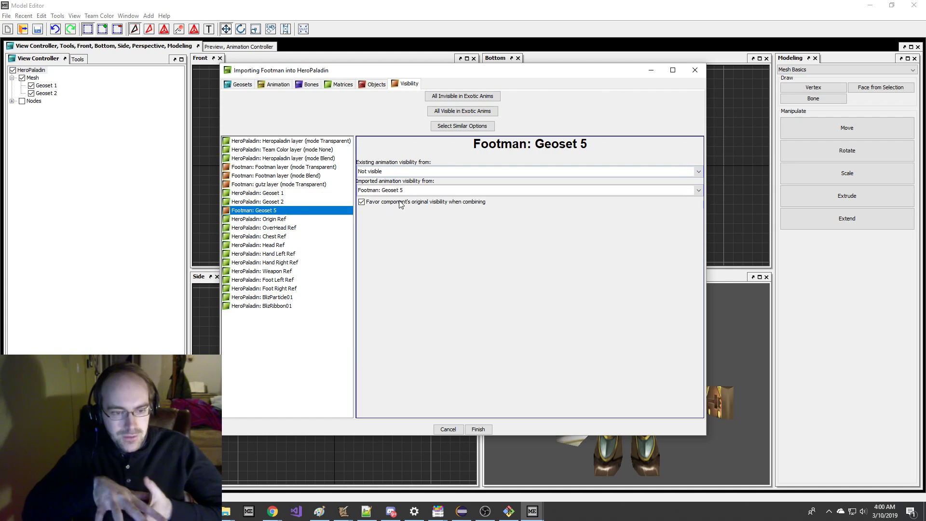
- Set the imported animation visibility of HeroPaladin Geoset 1 and Geoset 2 to Footman: Geoset 1
click(257, 193)
shift+click(257, 202)
click(698, 190)
scroll(414, 222, up, 2)
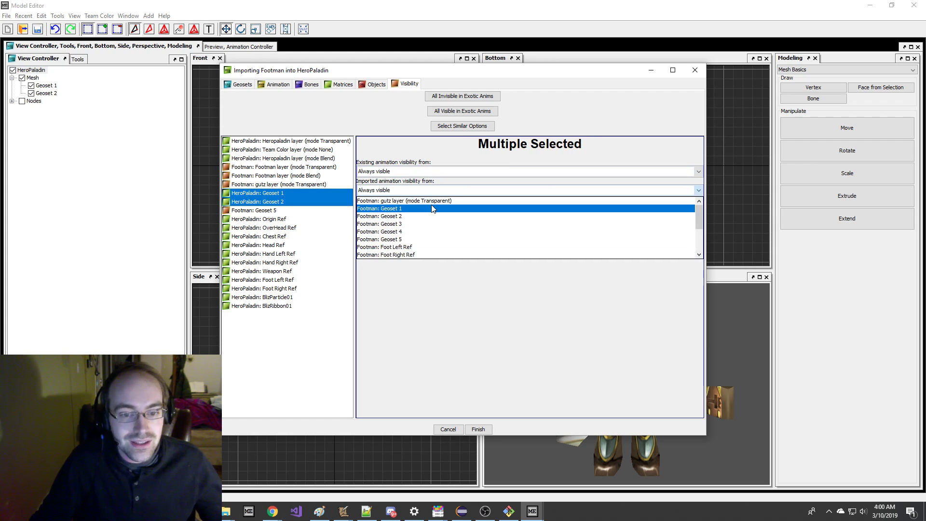
click(429, 208)
- Set the imported animation visibility of BlizParticle01 and BlizRibbon01 to Not visible
click(289, 289)
click(270, 297)
shift+click(312, 306)
click(418, 171)
click(388, 171)
click(389, 190)
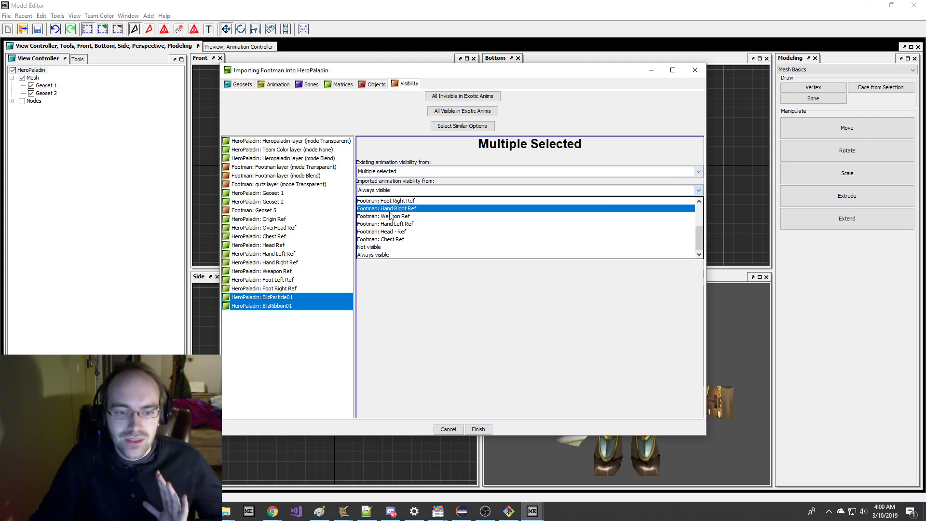
click(389, 248)
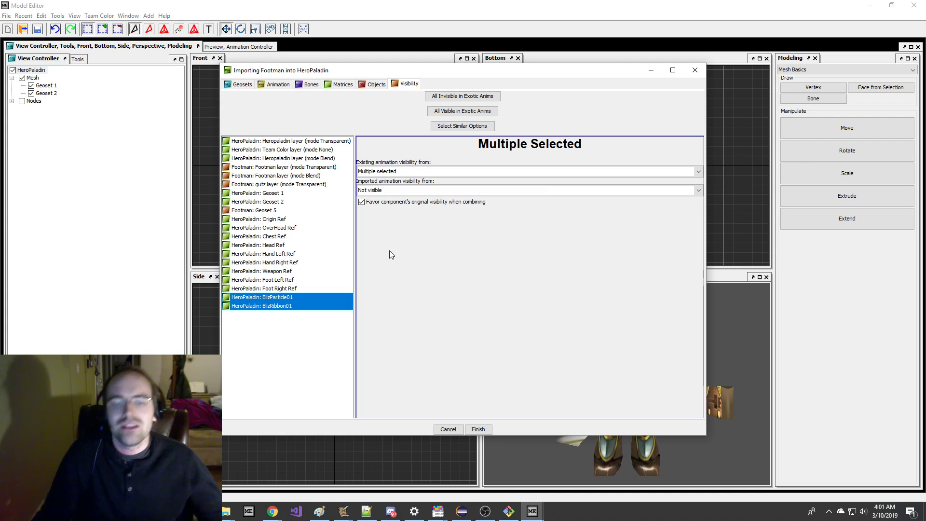
- Check the visibility settings of the geosets and BlizParticle01, and finish importing the Footman into HeroPaladin
click(286, 210)
click(290, 297)
click(280, 193)
click(288, 202)
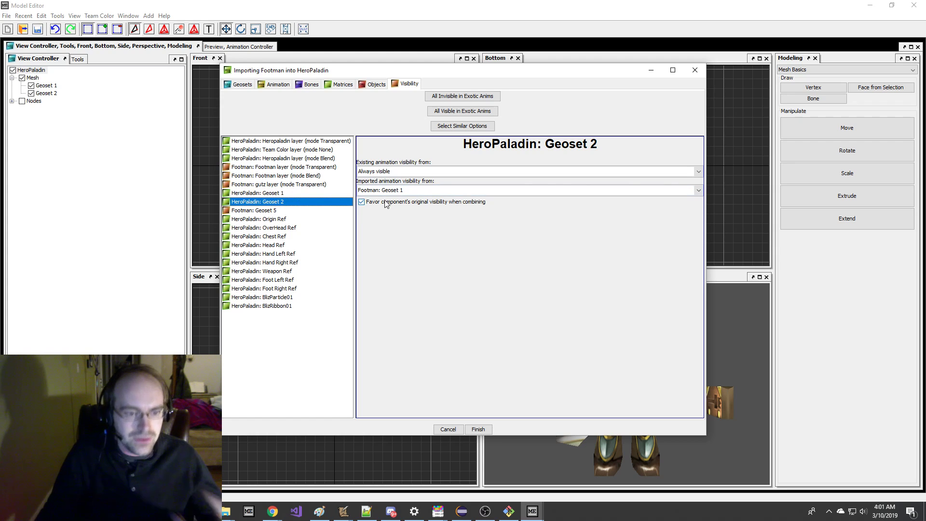
click(282, 210)
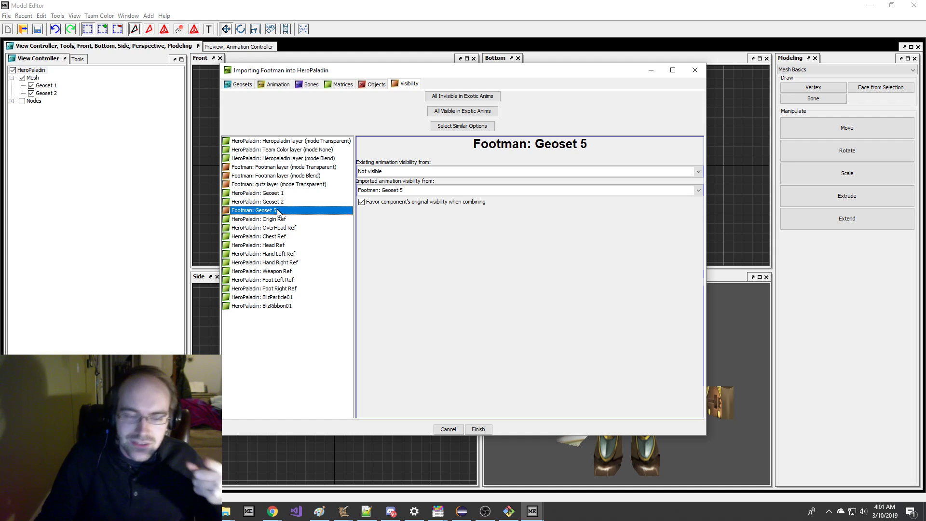
click(485, 429)
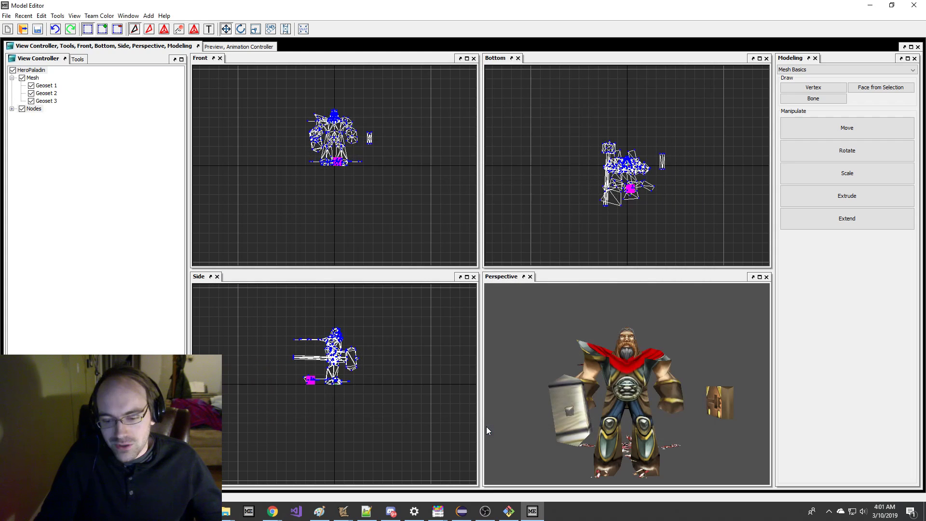
- Preview the combined model with the Stand - 1 animation
click(254, 47)
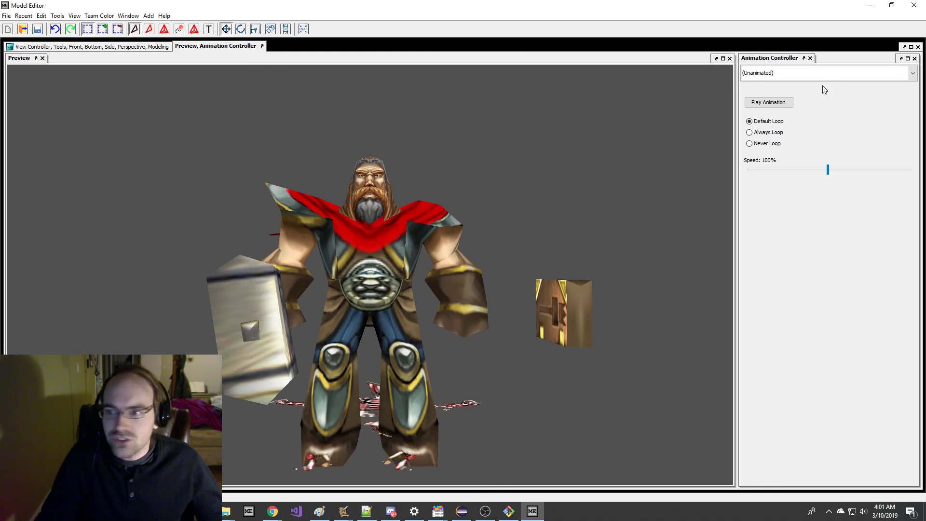
click(820, 73)
click(796, 94)
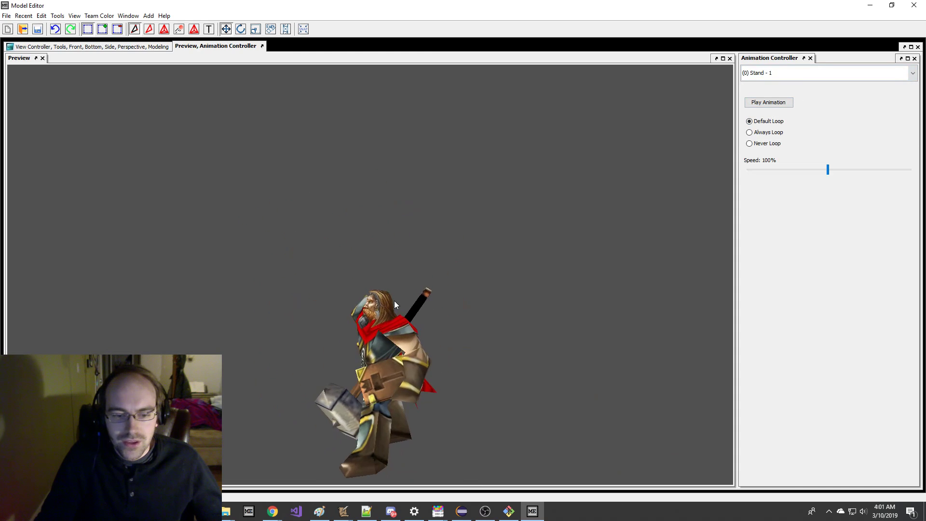
- Preview the Attack - 1 and Decay Flesh animations on the combined model
click(847, 75)
click(827, 102)
key(Down)
key(Down)
key(Down)
click(817, 74)
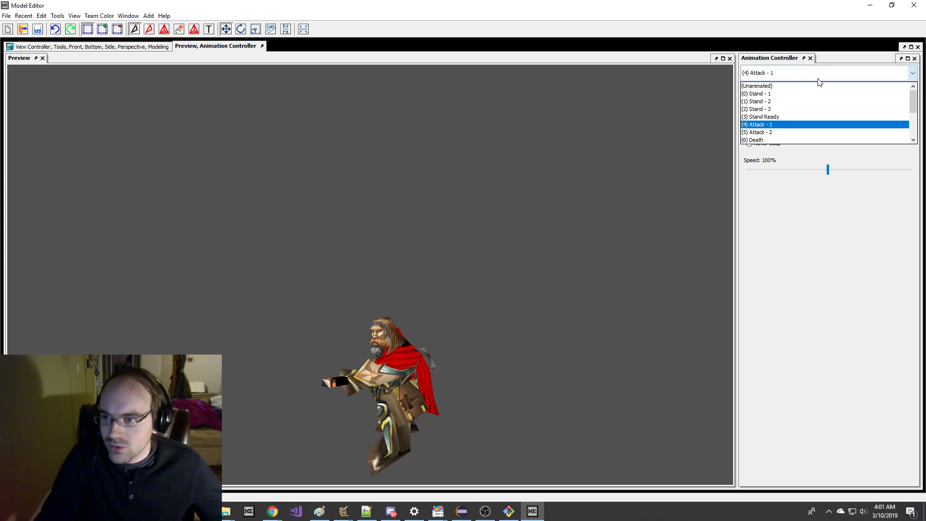
scroll(811, 130, down, 2)
click(822, 137)
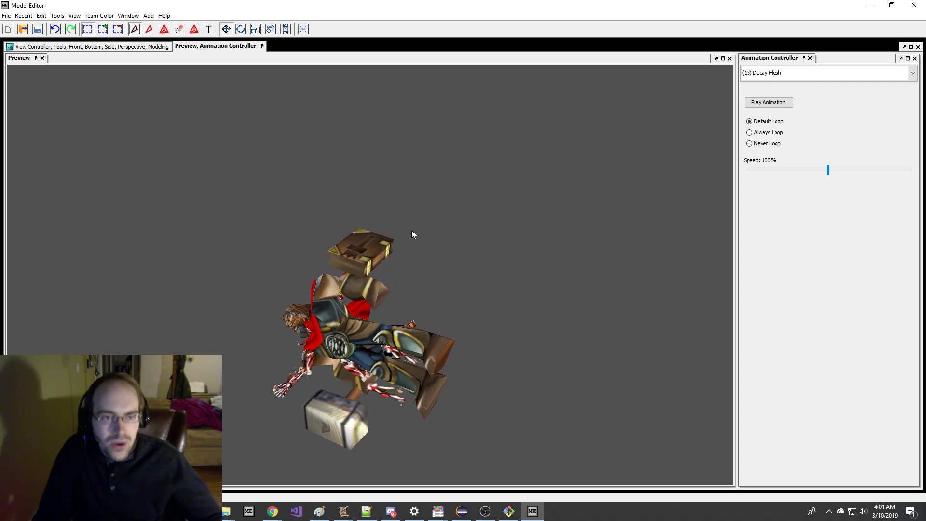
- Set the time bounds to the Death animation and go to its final frame, 41500
click(92, 47)
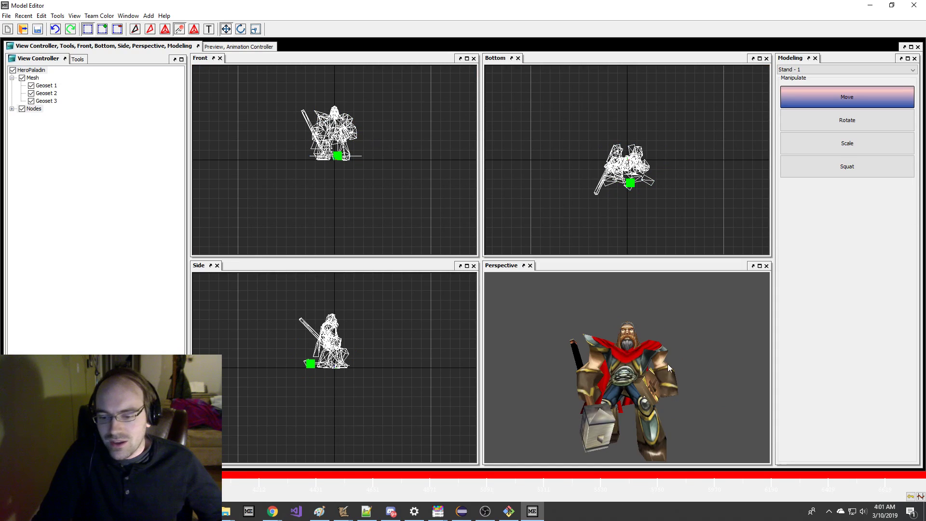
click(921, 496)
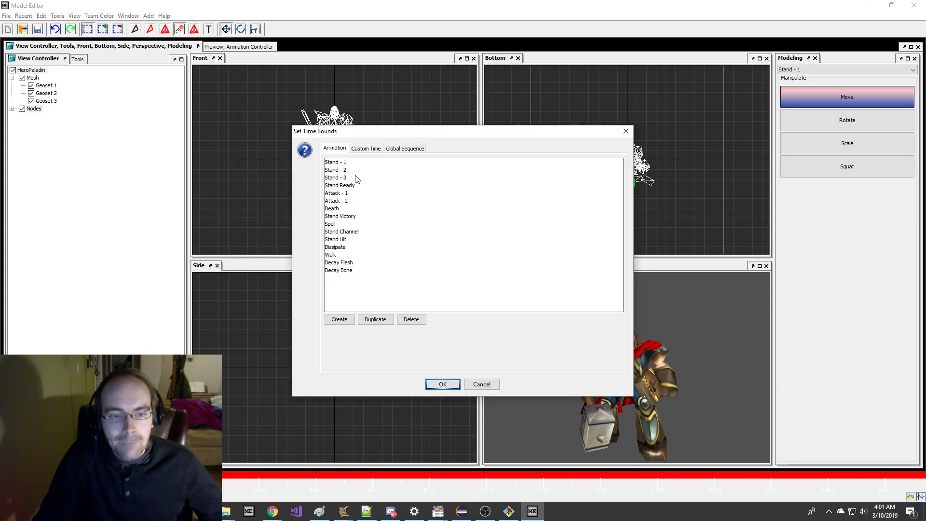
click(338, 208)
click(442, 384)
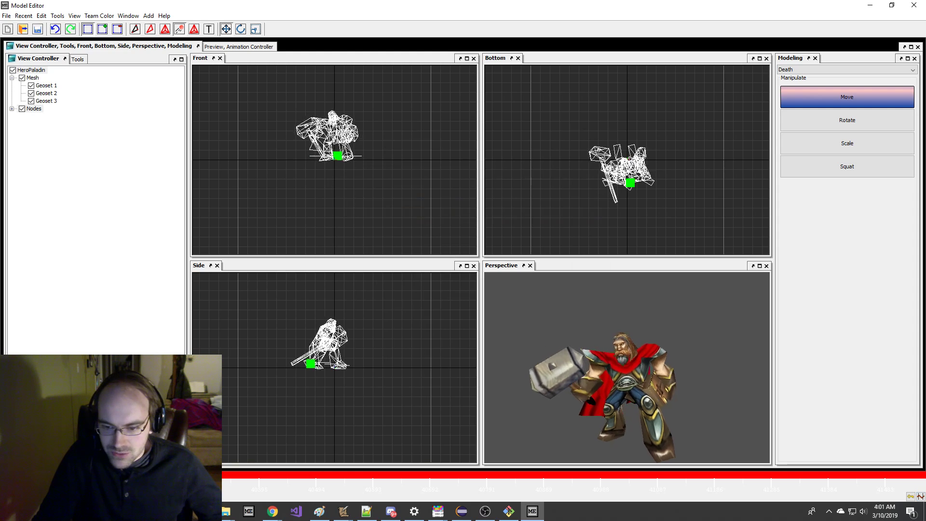
drag(709, 425, 657, 415)
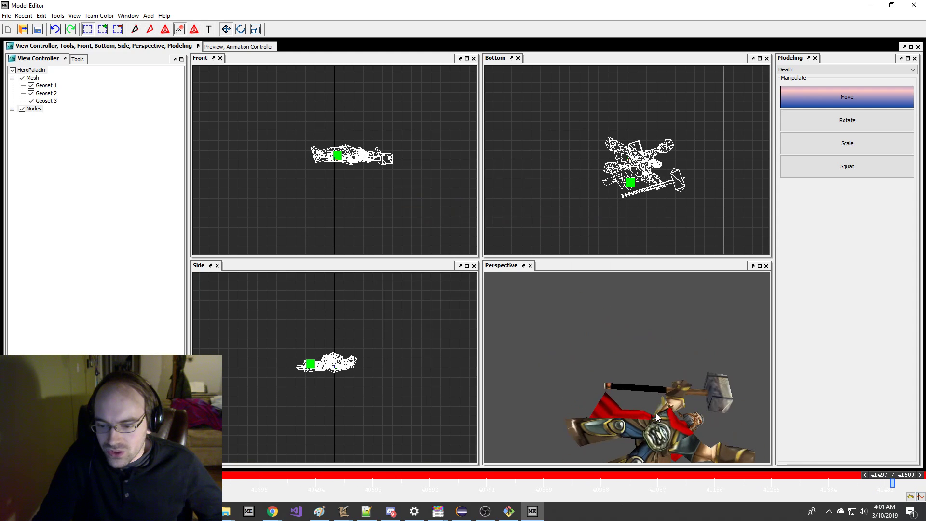
middle_drag(656, 415, 635, 382)
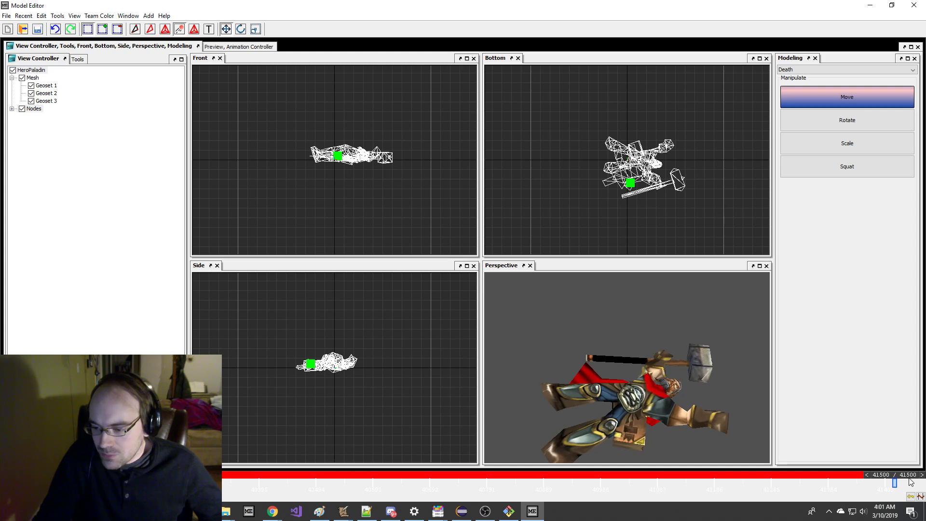
- Show only the Root, Bone_Chest, Pelvis and BookMain node hierarchies and select all of their nodes
click(12, 109)
click(27, 110)
click(21, 148)
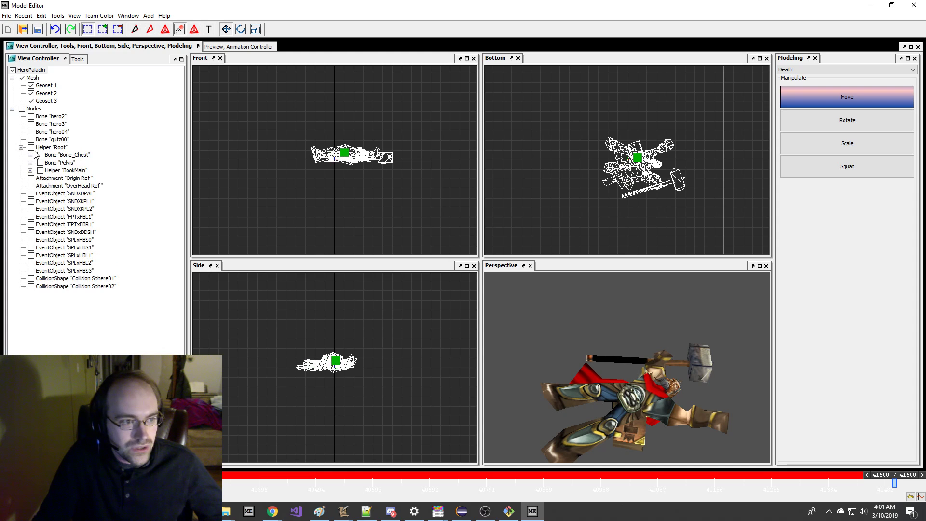
click(34, 151)
click(52, 155)
click(59, 164)
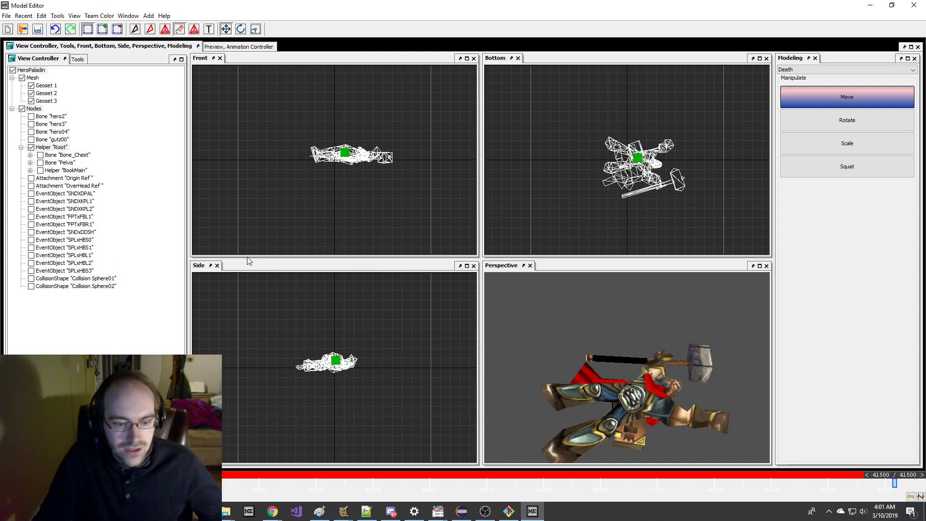
click(51, 155)
click(57, 163)
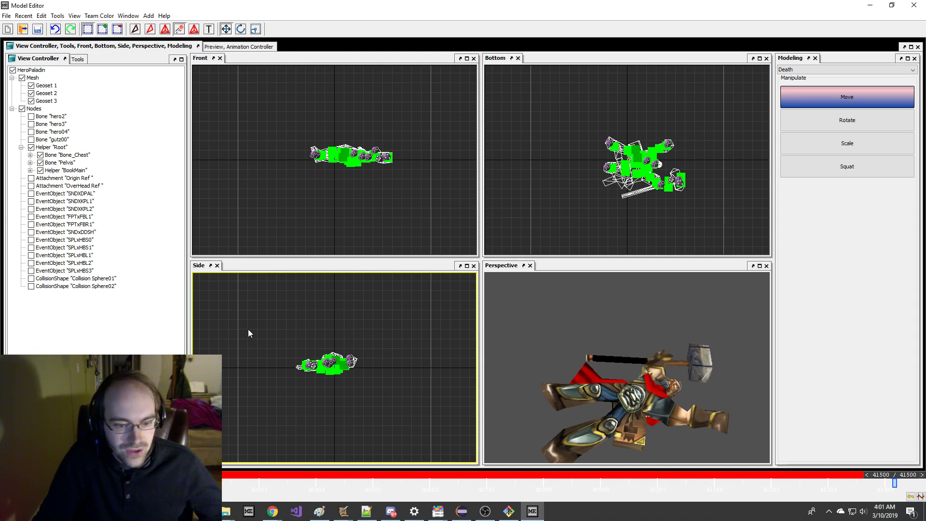
drag(250, 328, 454, 386)
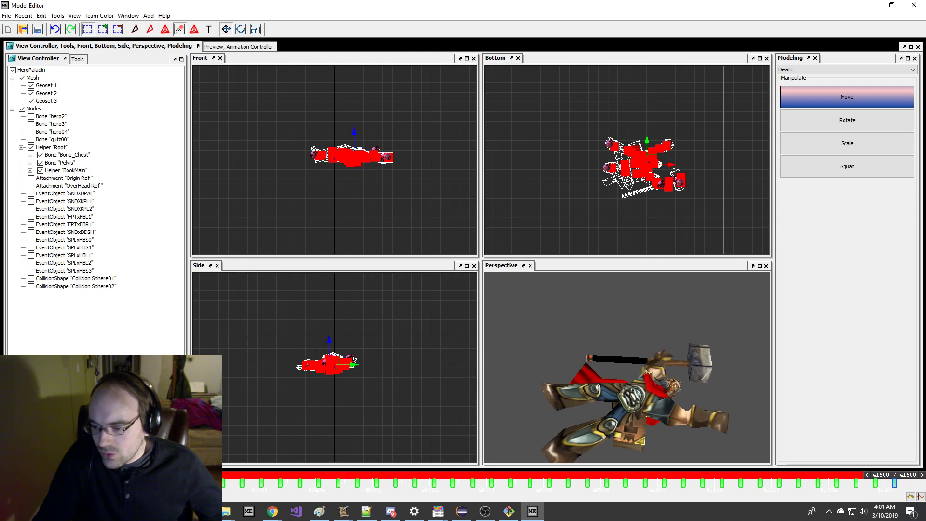
- Copy the selected nodes' keyframe from Death frame 41500 and paste it at the start of Decay Flesh
mouse_move(916, 478)
mouse_down()
mouse_move(888, 477)
mouse_move(925, 477)
mouse_up()
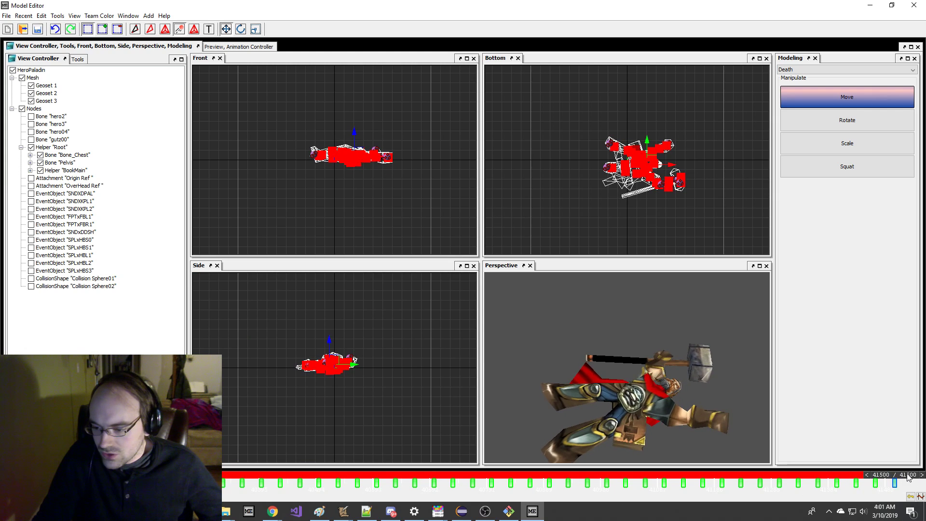
right_click(895, 483)
click(875, 490)
click(921, 496)
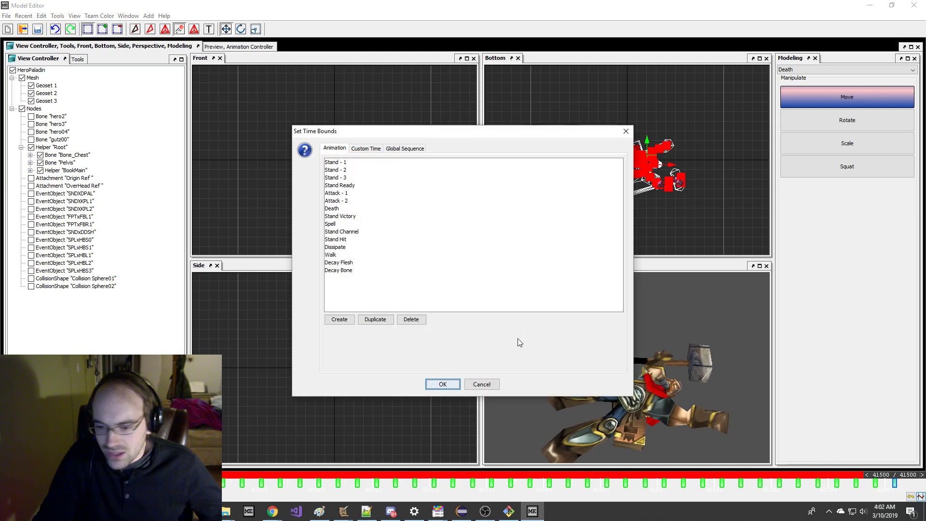
click(381, 263)
click(442, 385)
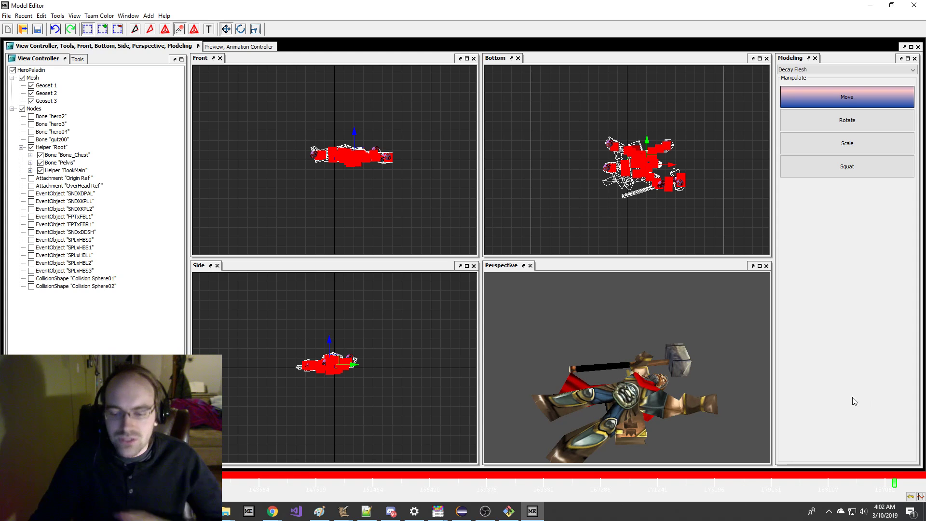
drag(656, 409, 643, 404)
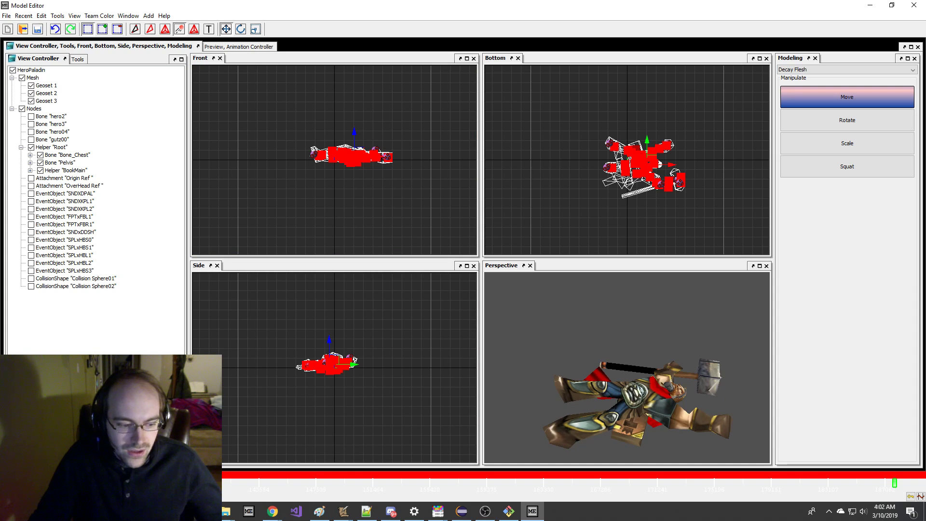
key(Left)
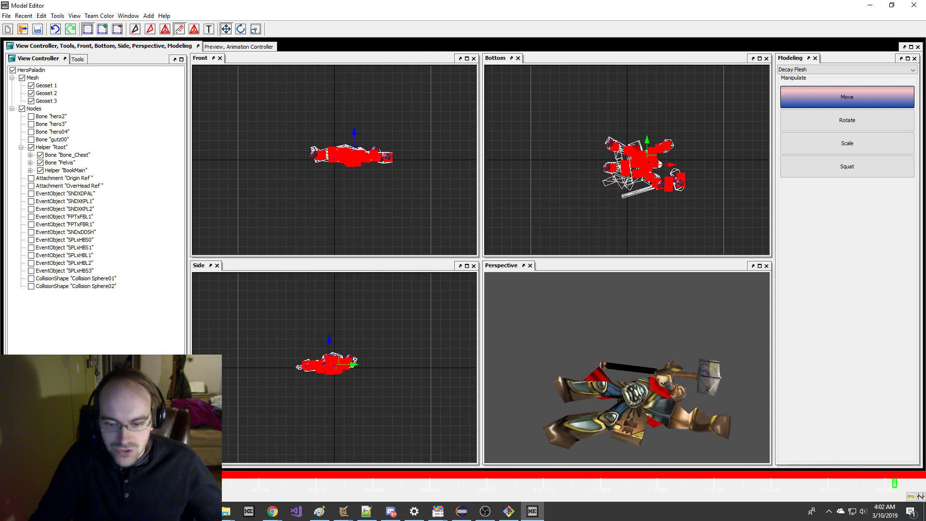
- Isolate the Root helper and paste the copied keyframe onto it at frame 187733 of Decay Flesh
click(296, 348)
click(32, 147)
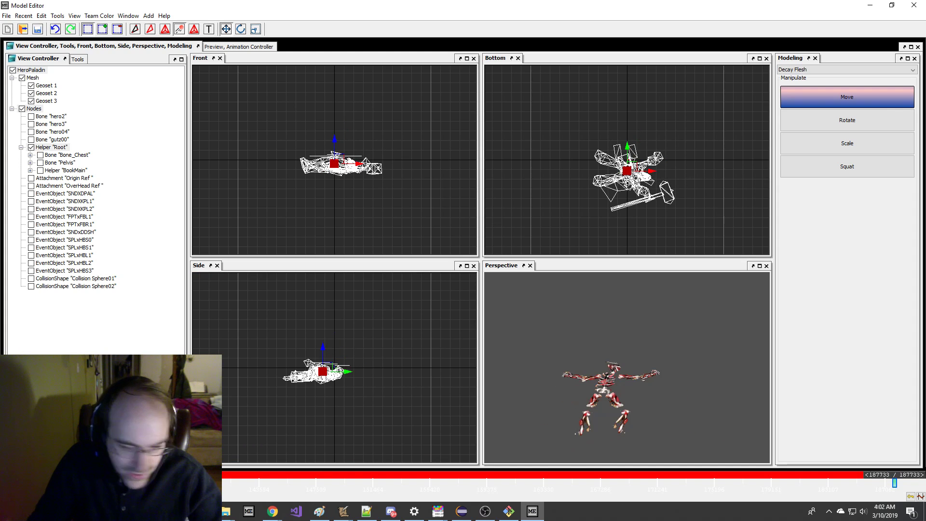
right_click(901, 481)
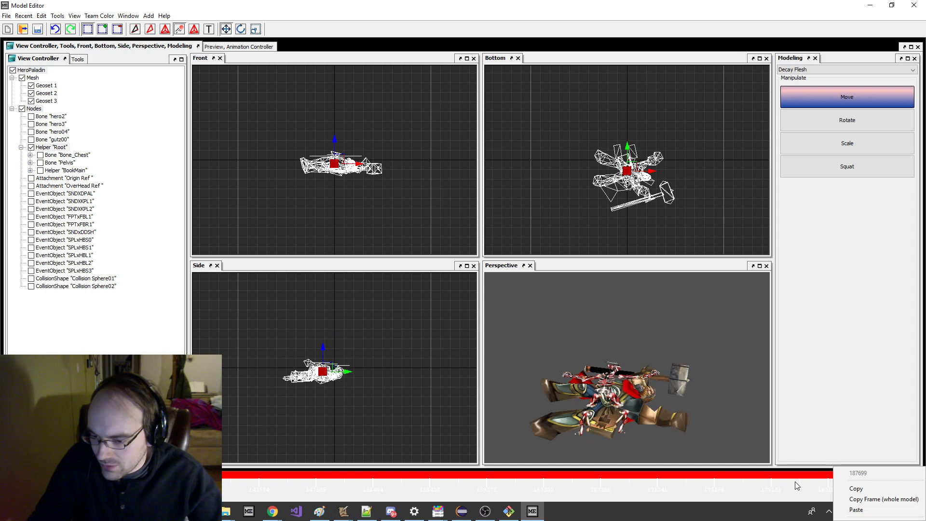
click(799, 486)
right_click(899, 481)
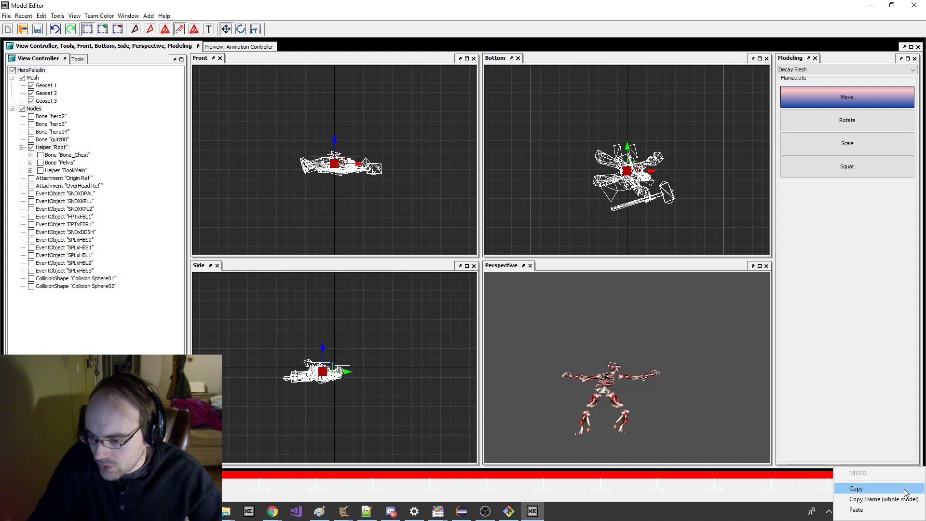
click(863, 509)
click(766, 482)
mouse_move(716, 473)
mouse_down()
mouse_move(193, 482)
mouse_move(820, 478)
mouse_move(504, 467)
mouse_move(257, 513)
mouse_move(774, 510)
mouse_up()
key(Right)
key(Left)
key(Right)
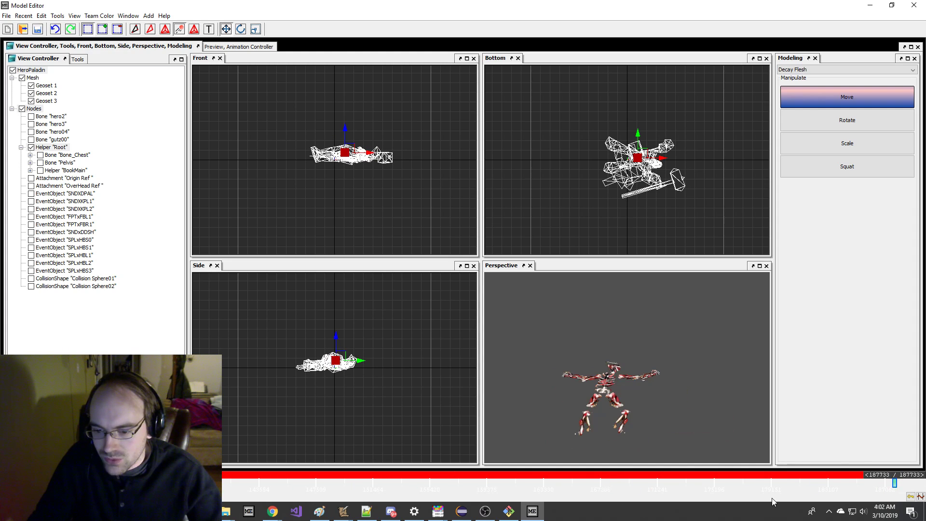
key(Left)
- Lower the Root helper along the vertical axis at frame 187733 so the body sinks, and scrub back to the start
mouse_move(31, 483)
mouse_down()
mouse_move(889, 478)
mouse_move(164, 484)
mouse_move(893, 487)
mouse_move(363, 491)
mouse_move(709, 496)
mouse_move(829, 490)
mouse_move(165, 488)
mouse_move(874, 491)
mouse_up()
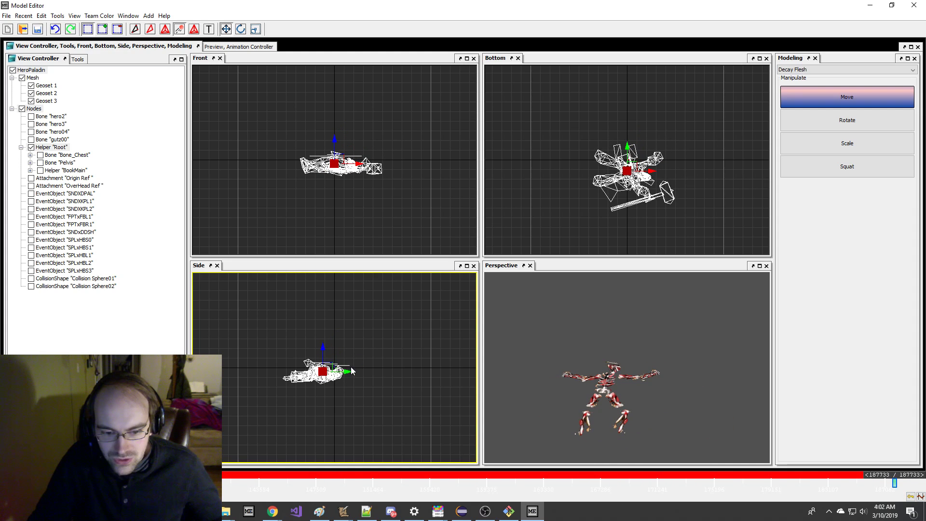
key(ctrl+z)
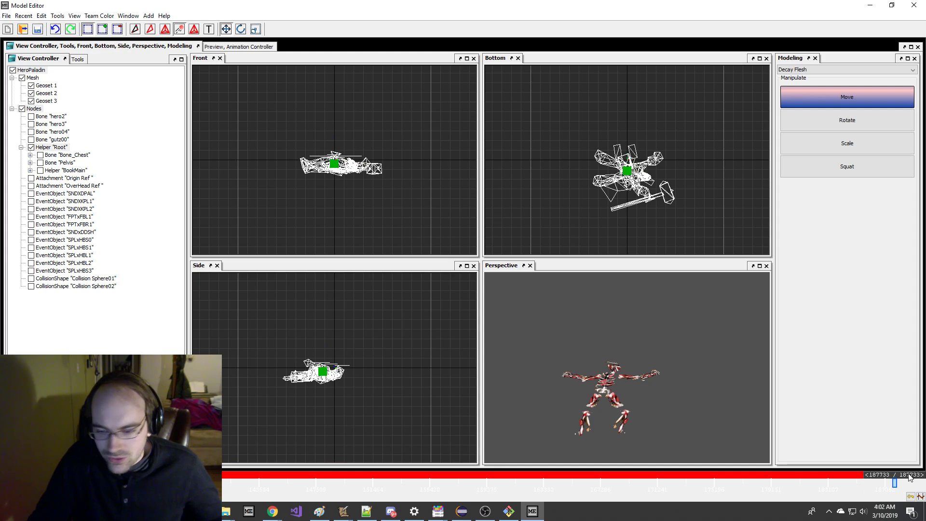
key(ctrl+y)
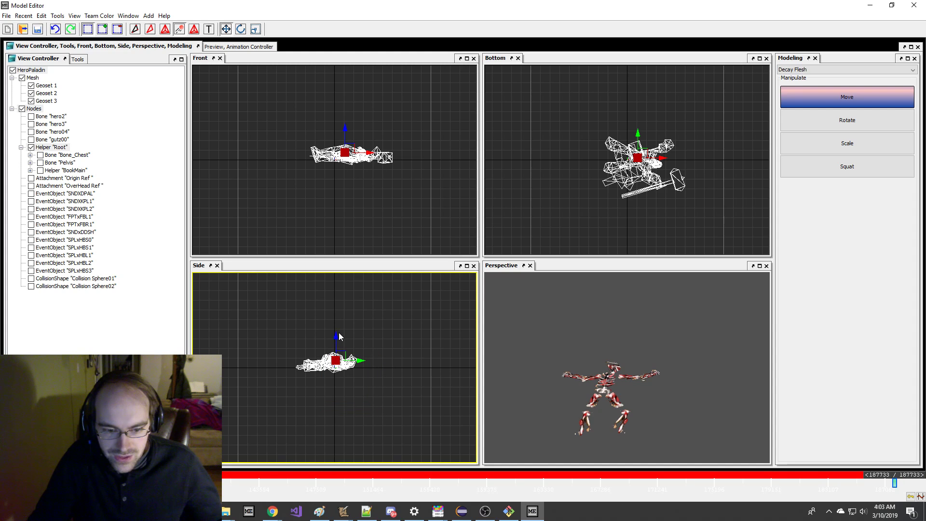
drag(335, 336, 336, 347)
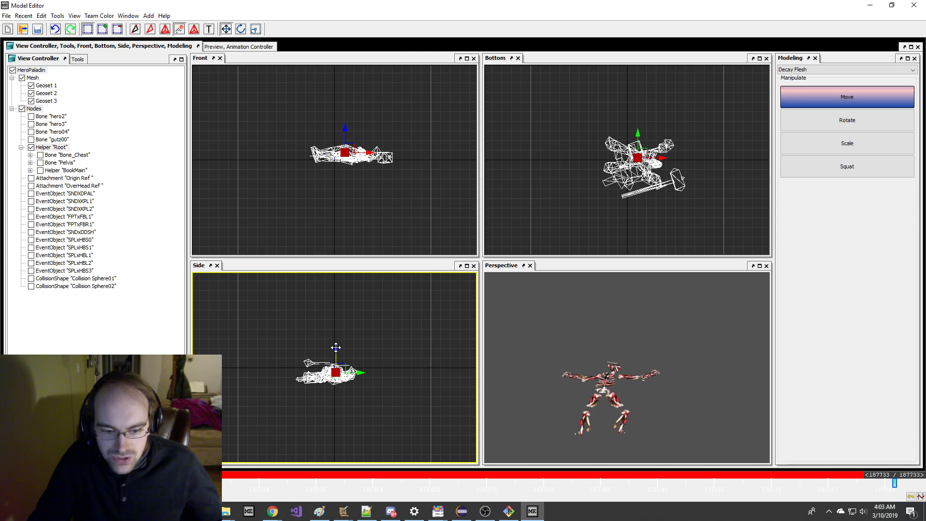
drag(890, 475, 96, 478)
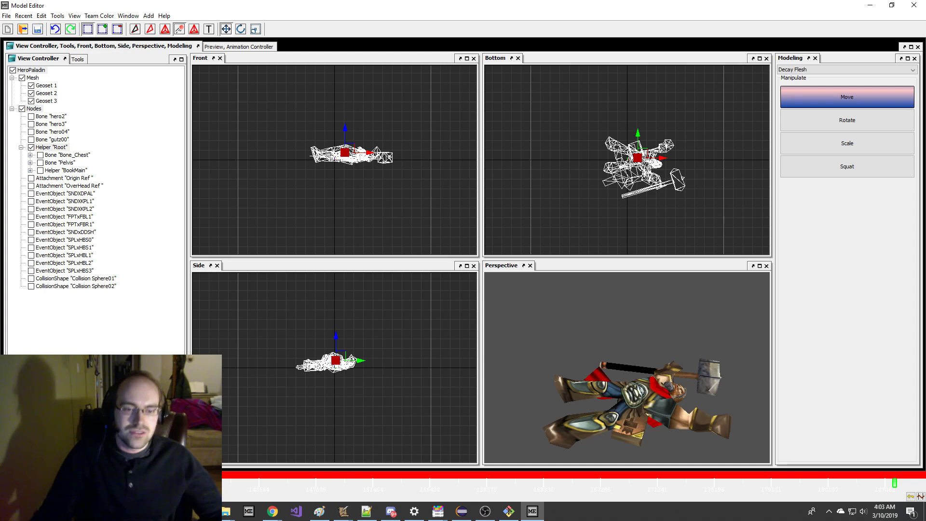
- Hide all nodes and inspect the starting pose of Decay Flesh in the perspective view
drag(256, 195, 261, 232)
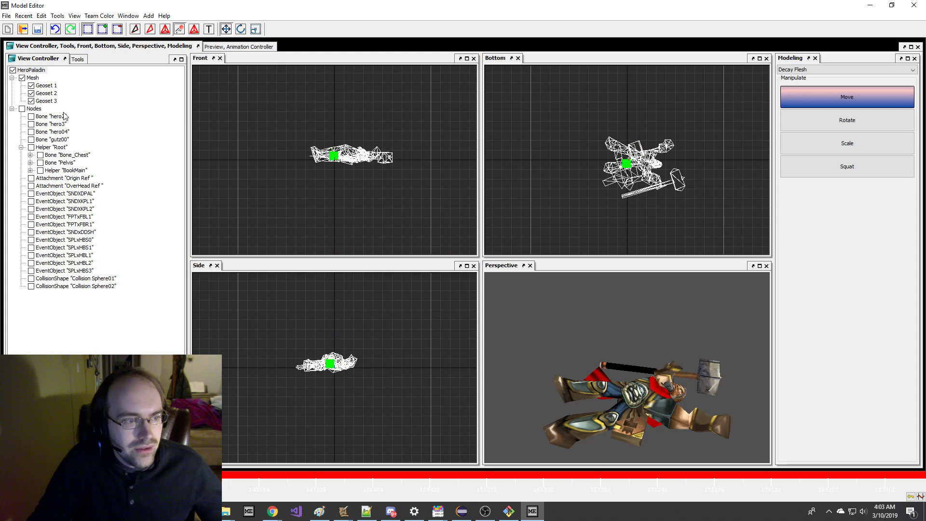
middle_drag(565, 300, 597, 325)
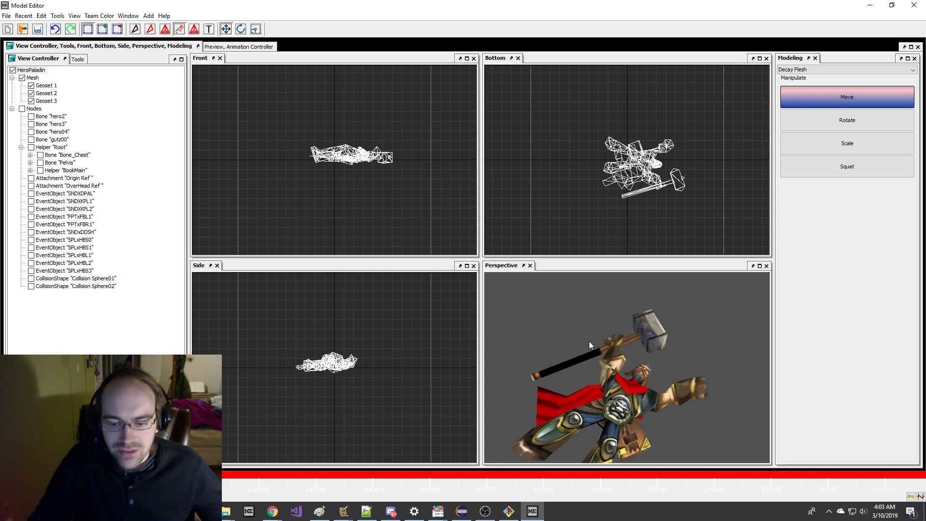
scroll(591, 342, down, 2)
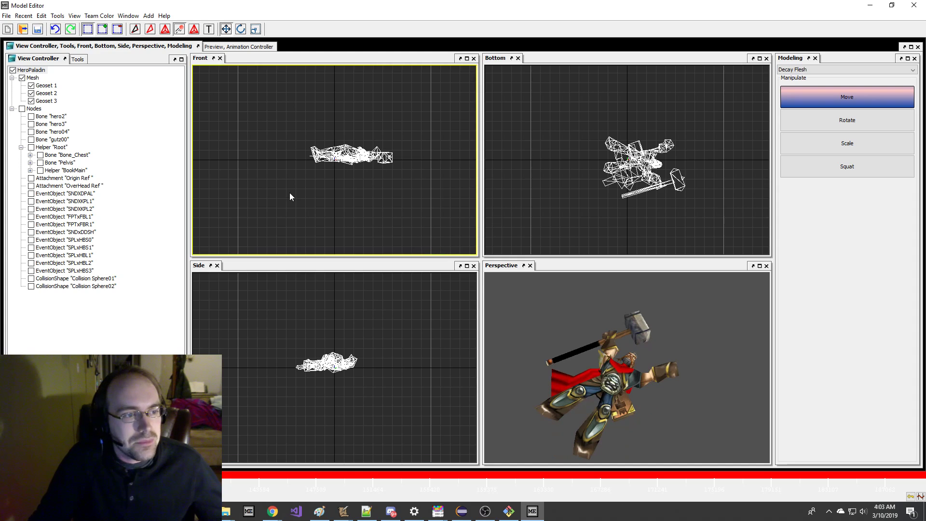
- Dock the animation preview and its controller into the modeling workspace and play Decay Flesh at 2% speed
click(239, 46)
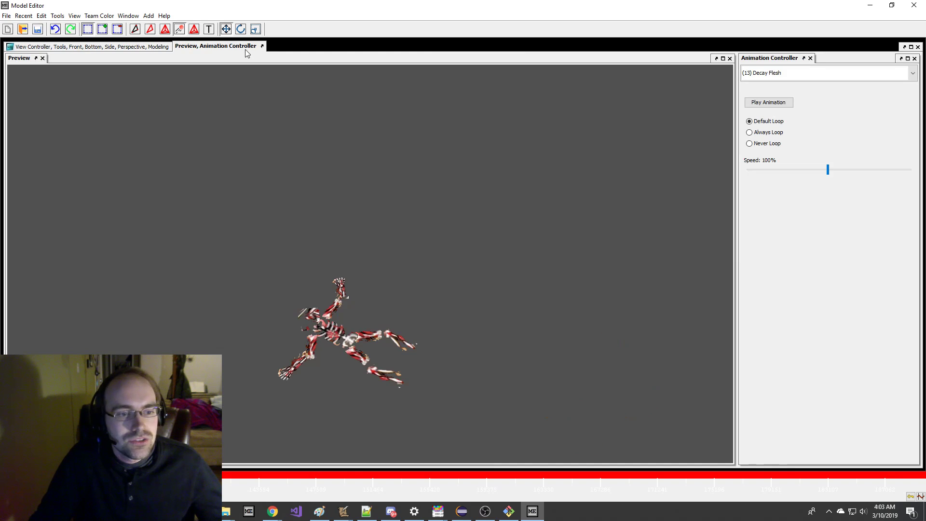
click(129, 48)
drag(259, 47, 136, 127)
click(176, 79)
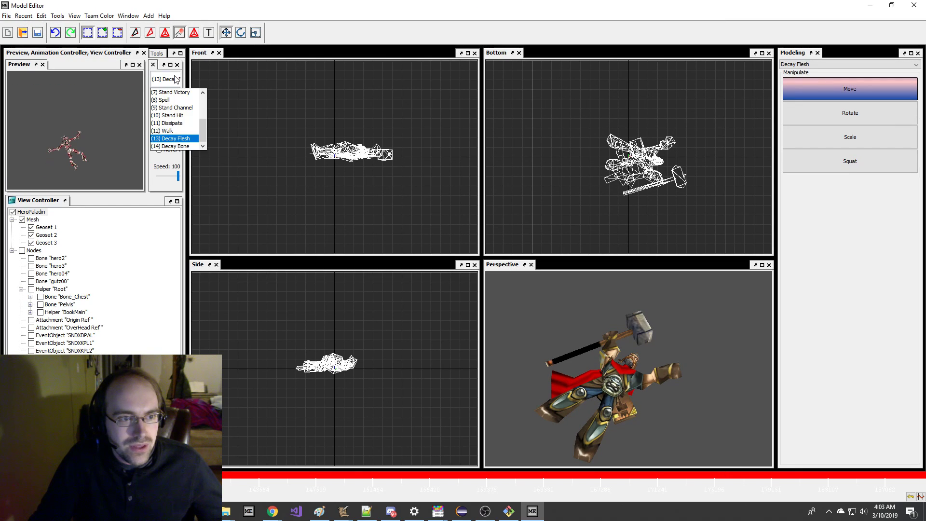
click(186, 139)
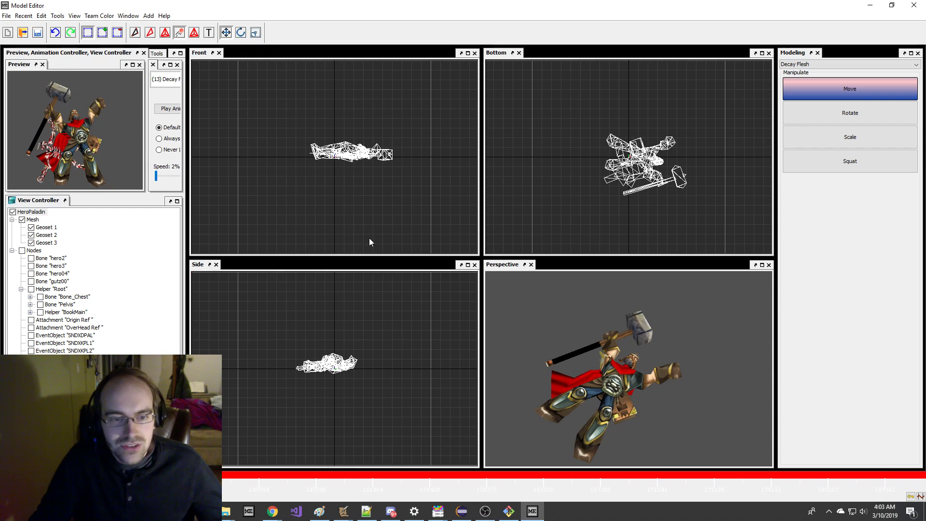
- Return to mesh editing, show only Geoset 3 and select all of its vertices
key(a)
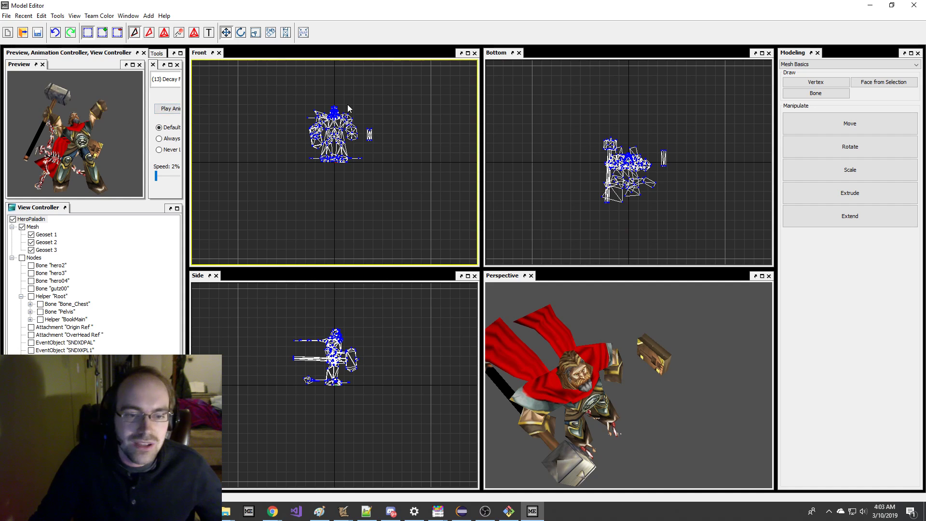
click(22, 226)
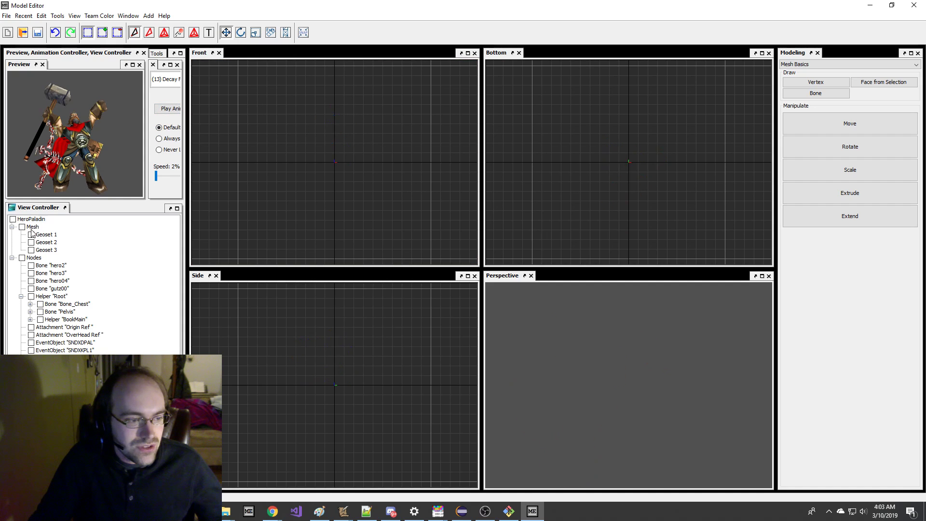
click(51, 250)
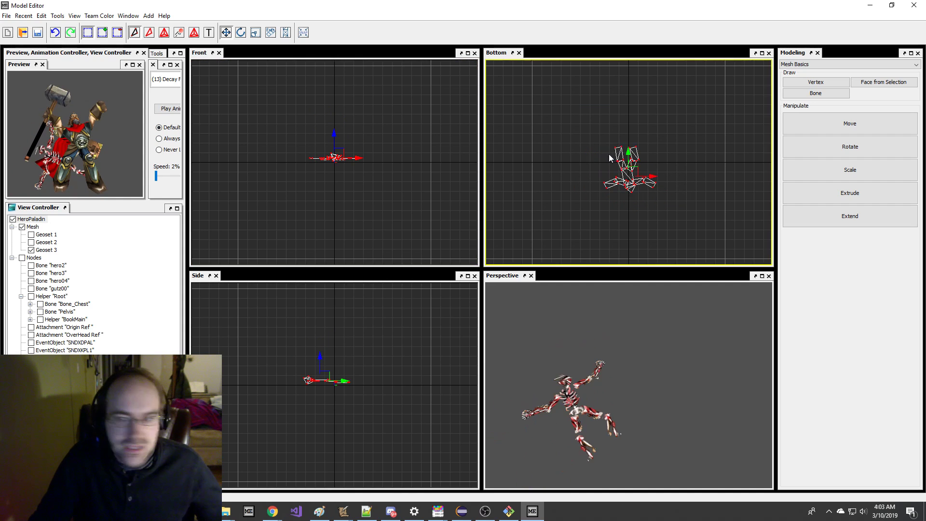
scroll(607, 159, up, 3)
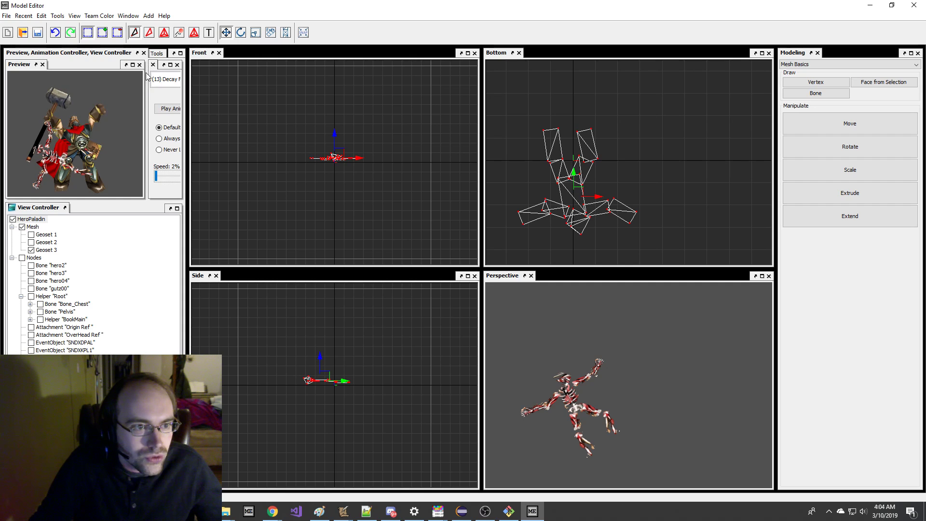
- Dock the animation controller alongside the preview as tabs, then play Decay Flesh at 2% speed and view it
drag(151, 64, 67, 65)
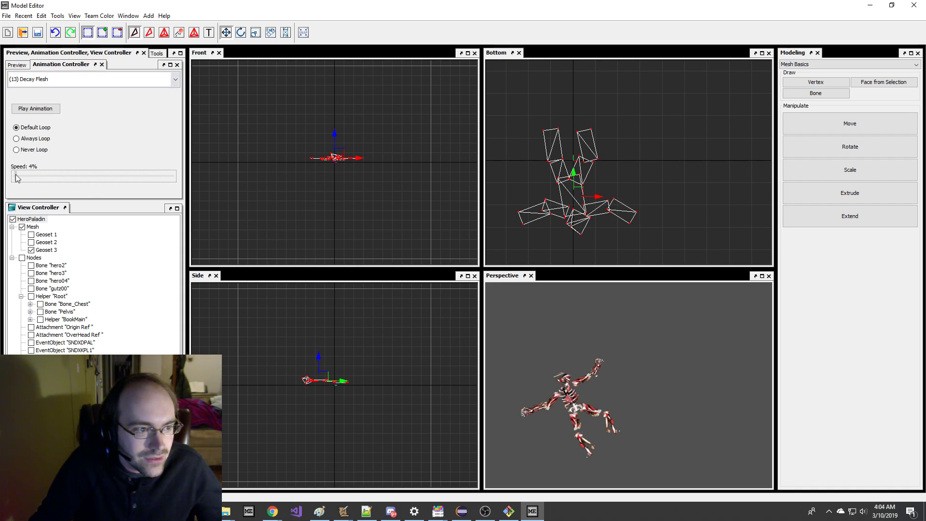
click(17, 65)
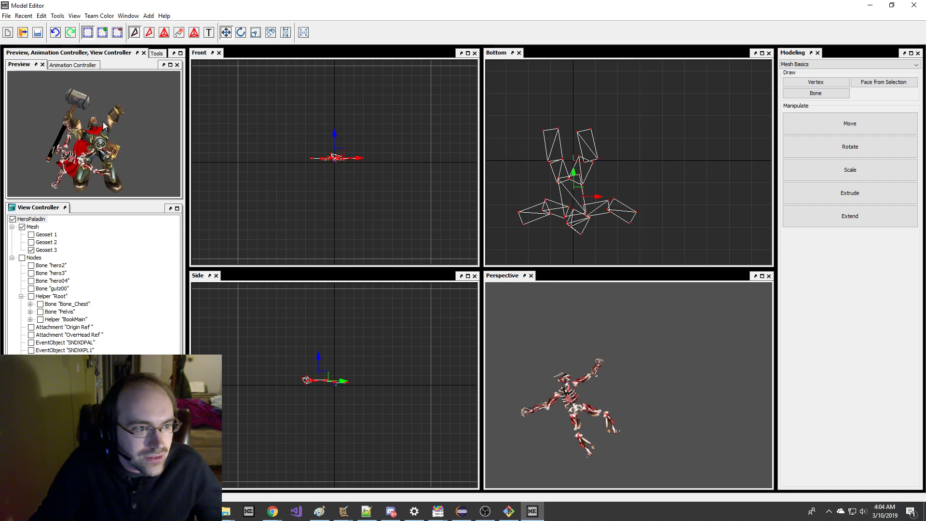
click(71, 66)
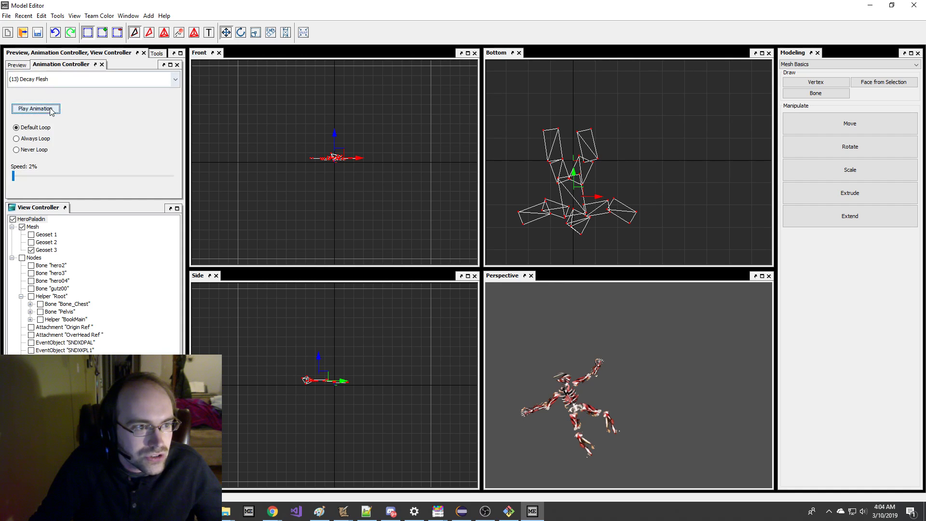
click(26, 68)
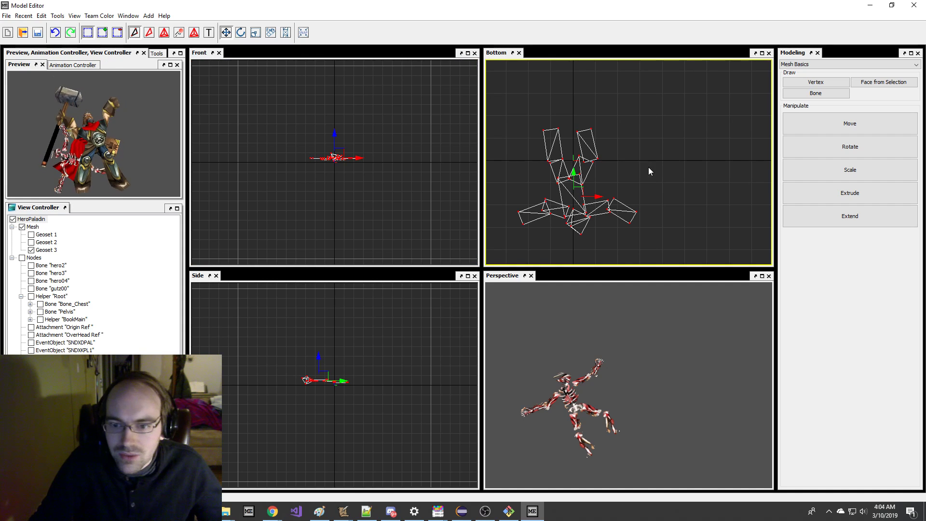
- Rotate the whole gore mesh about a quarter turn in the Bottom view and move it over the corpse
mouse_move(601, 172)
right_down()
mouse_move(608, 169)
mouse_move(591, 167)
right_up()
key(e)
right_drag(591, 167, 543, 77)
key(w)
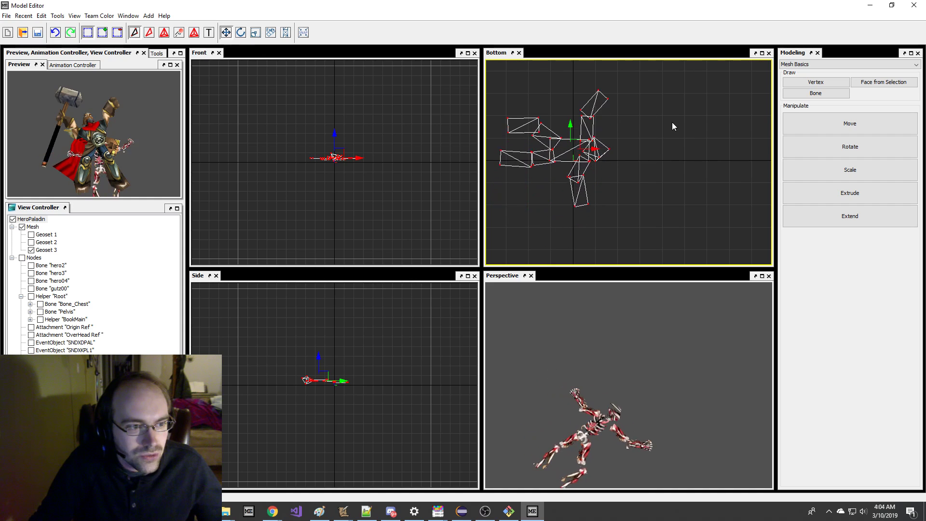
right_drag(609, 188, 647, 153)
- Select one arm of the gore and rotate and move it outward to follow the corpse's arm
drag(614, 154, 674, 139)
key(r)
key(e)
key(e)
key(ctrl+e)
key(w)
right_drag(687, 104, 745, 193)
key(ctrl+z)
key(e)
key(w)
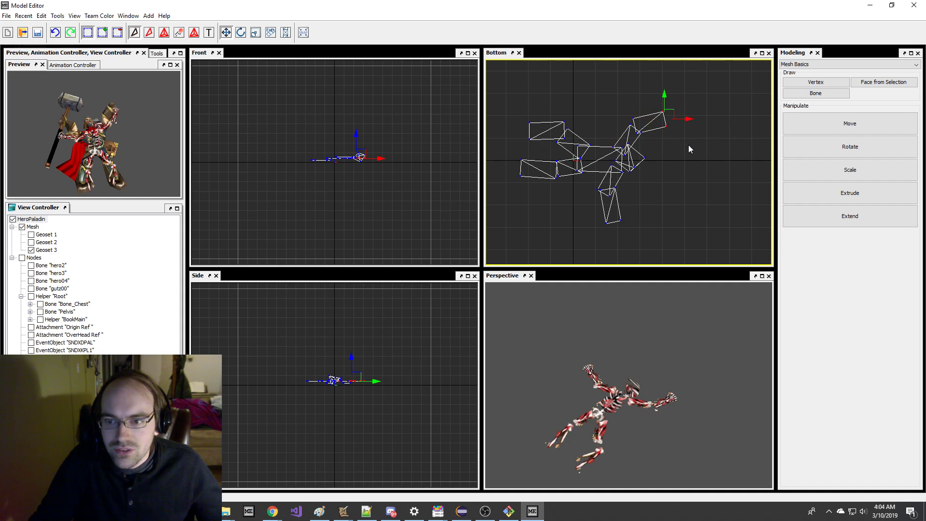
- Rotate the same arm's forearm segment and reposition it against the end of the upper arm
key(e)
right_drag(711, 129, 692, 91)
key(w)
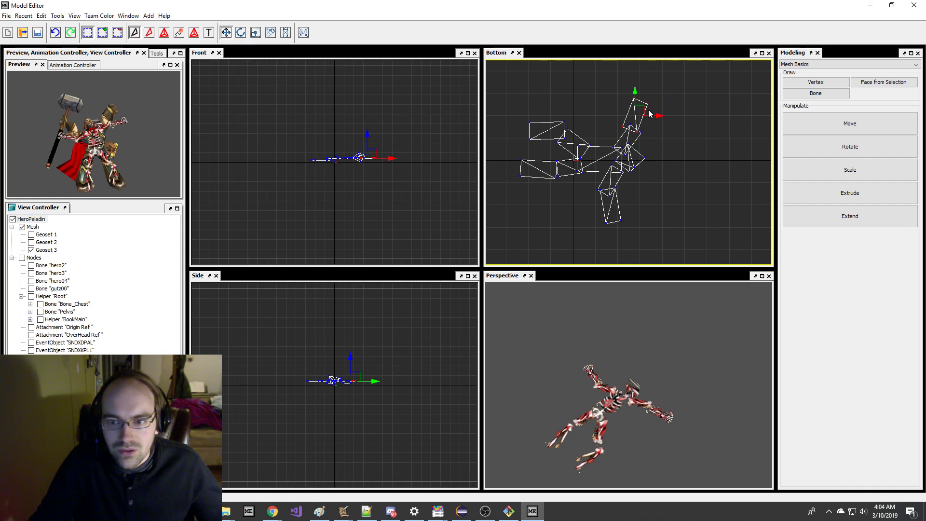
shift+drag(646, 135, 656, 138)
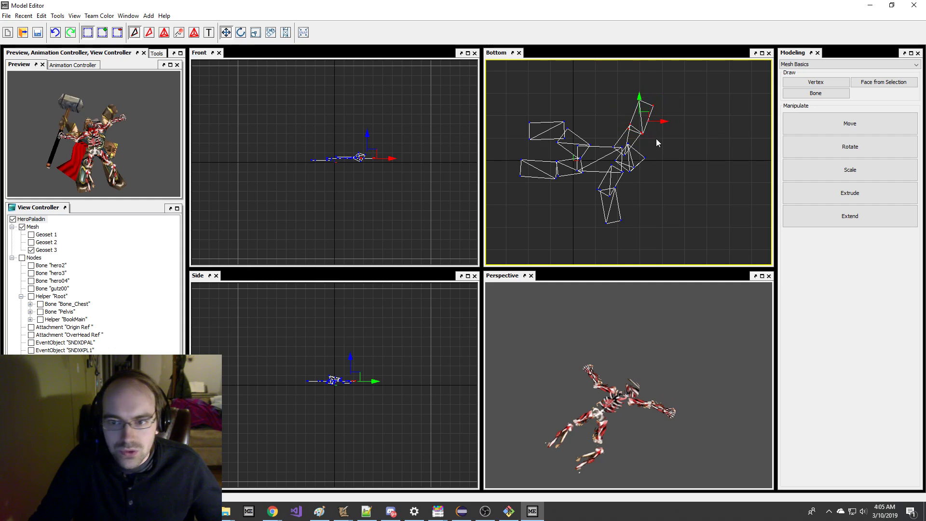
key(ctrl+e)
key(e)
right_drag(695, 116, 709, 163)
key(w)
mouse_move(709, 163)
right_down()
mouse_move(699, 159)
mouse_move(720, 160)
mouse_move(717, 174)
right_up()
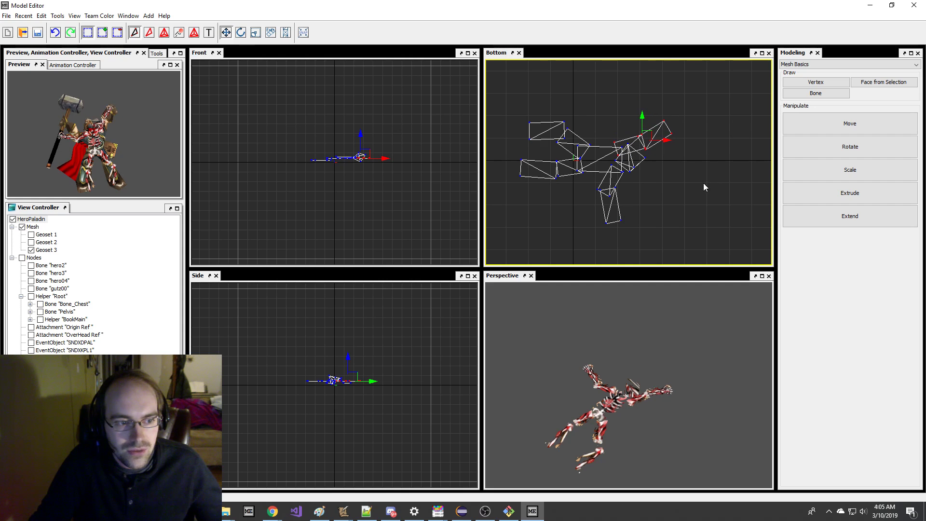
- Rotate one of the gore's lower legs and shift the other lower leg outward to match the corpse's legs
drag(543, 153, 544, 150)
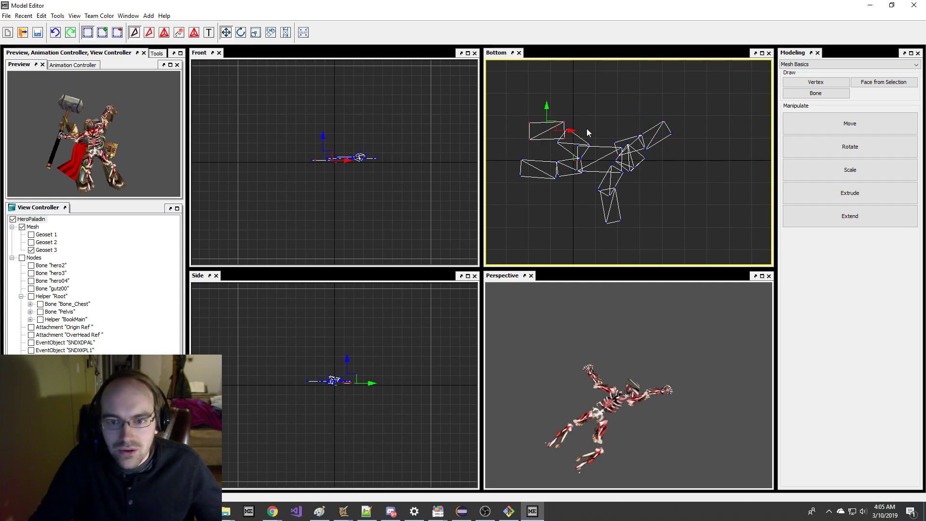
key(e)
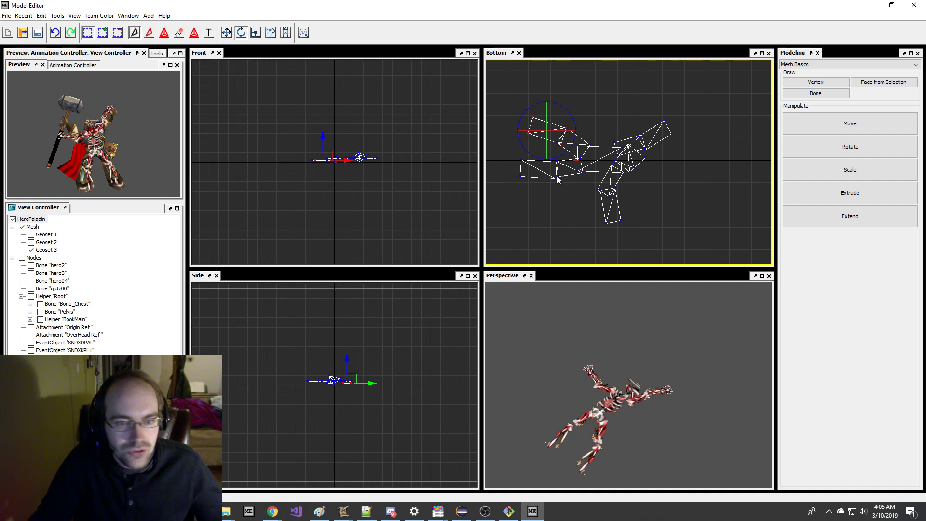
drag(506, 156, 527, 180)
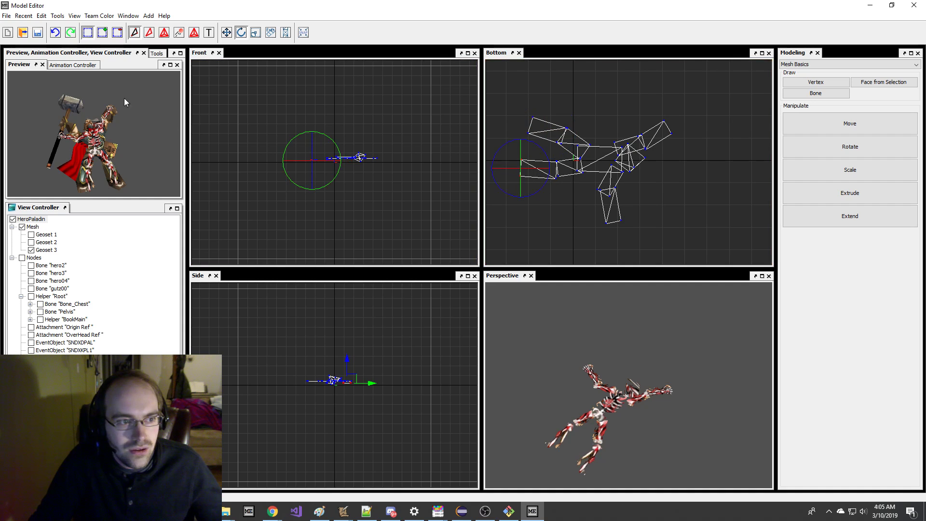
click(73, 66)
click(32, 111)
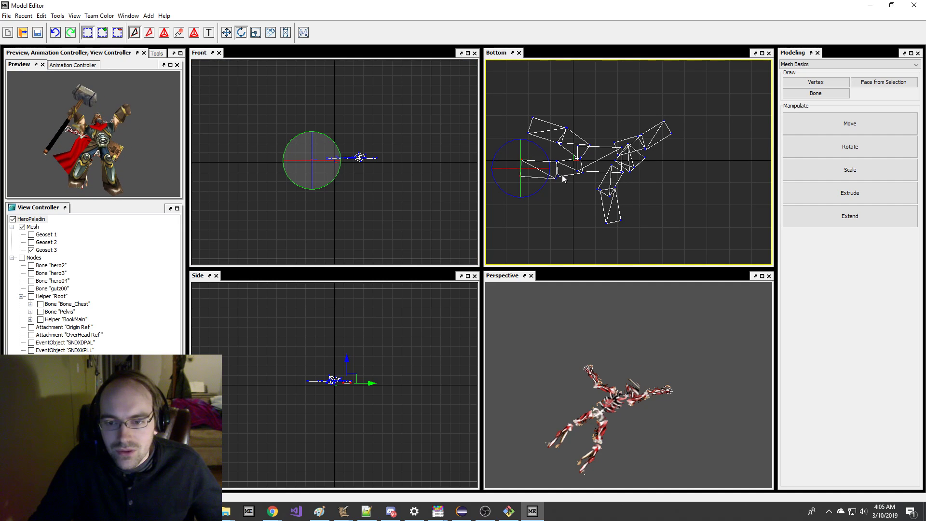
key(ctrl+e)
key(w)
right_drag(587, 172, 597, 175)
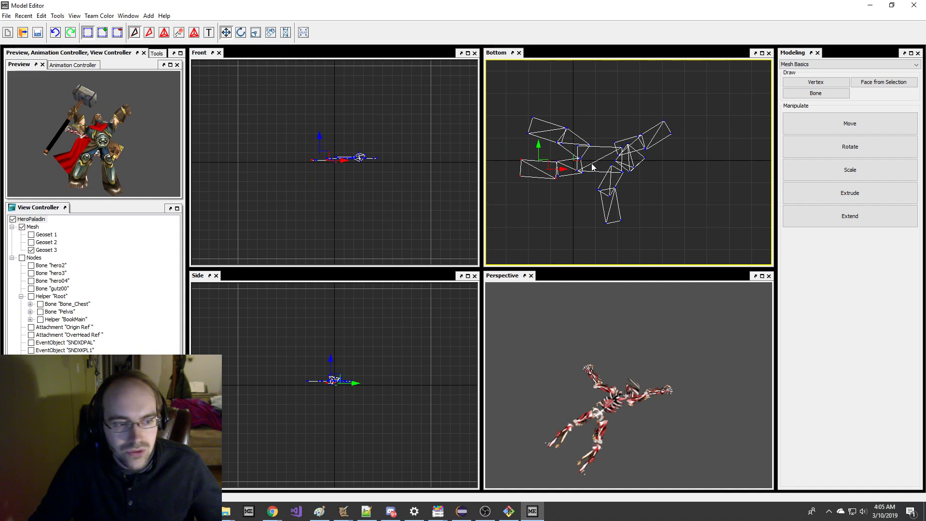
drag(538, 144, 538, 149)
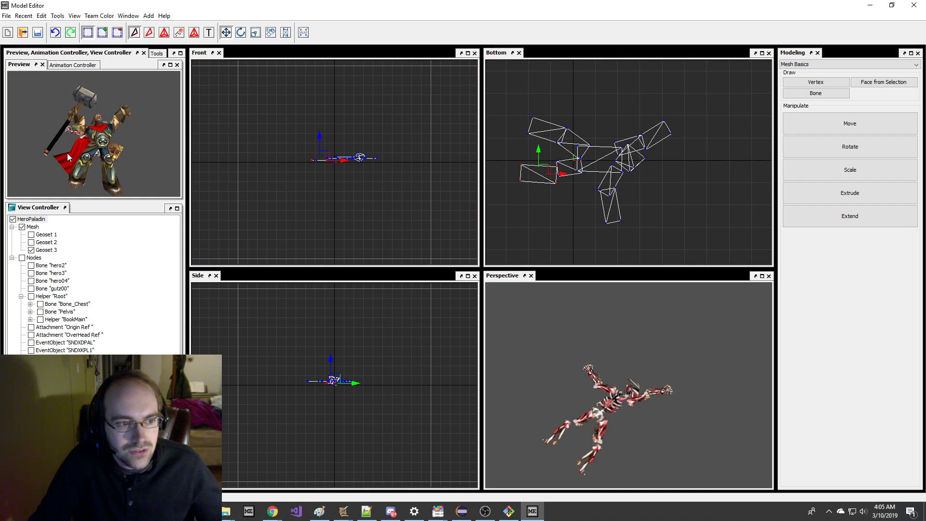
- Speed up the Decay Flesh playback and examine the gore's fit inside the corpse close up in the preview
click(73, 64)
drag(18, 176, 24, 179)
click(18, 65)
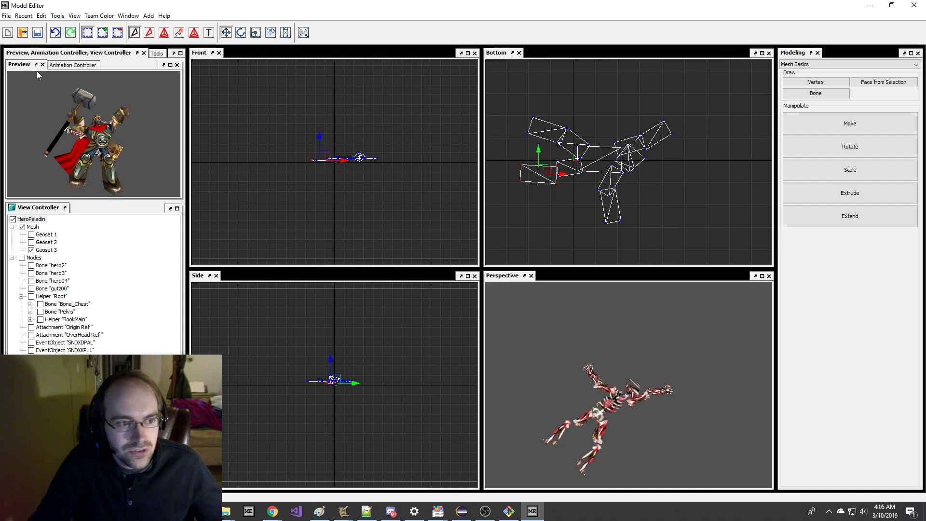
click(57, 66)
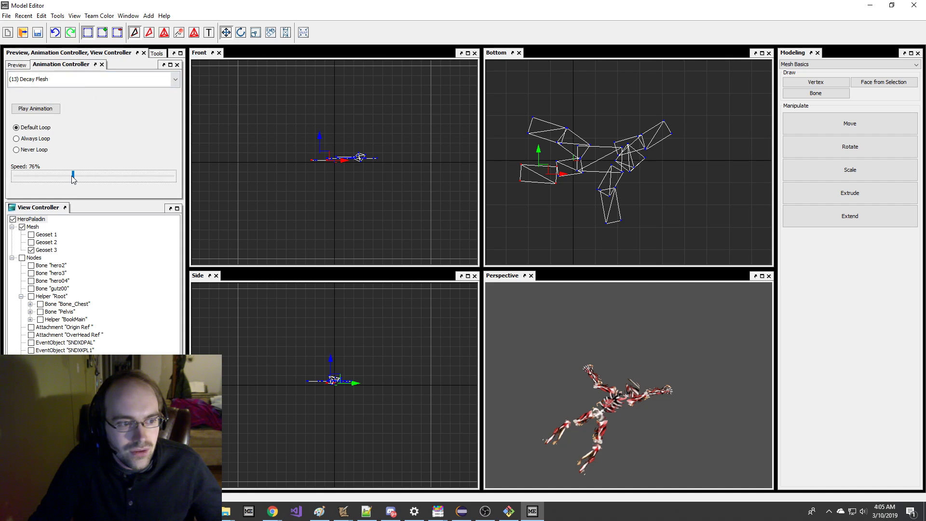
click(18, 64)
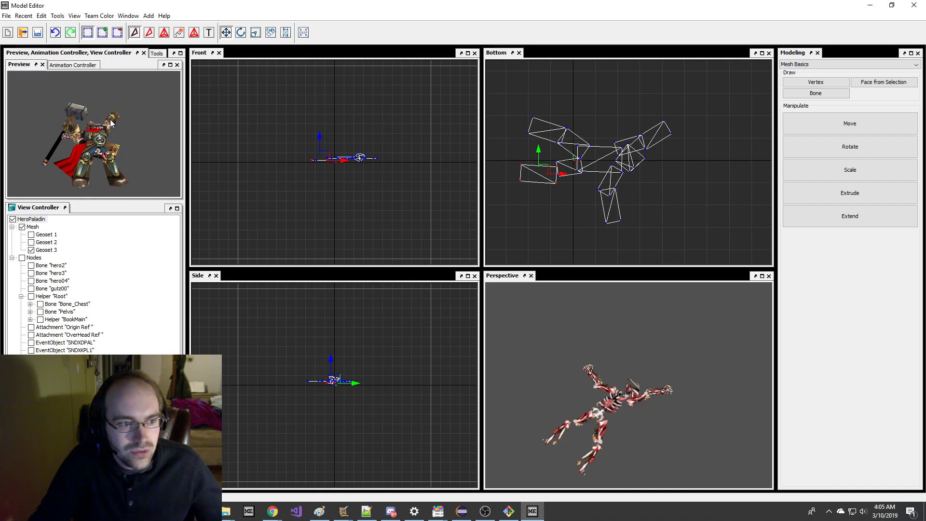
scroll(110, 109, up, 4)
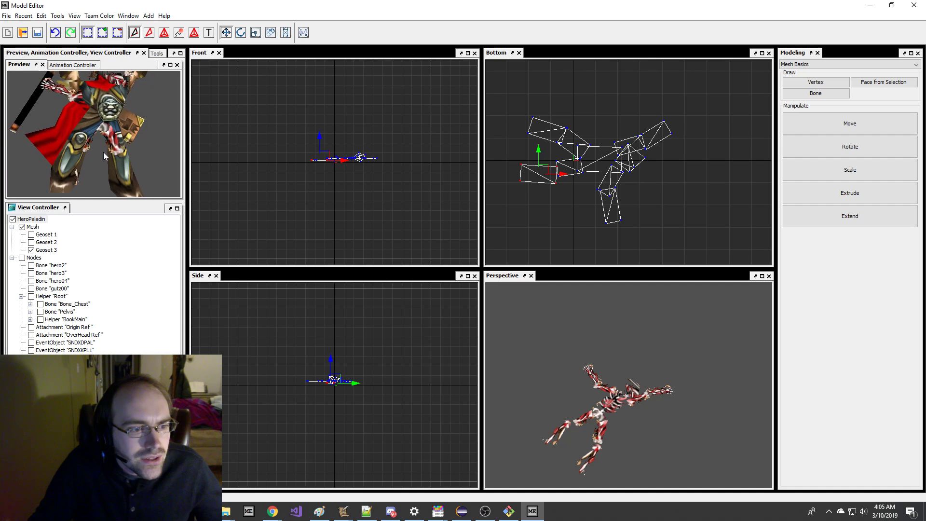
drag(104, 144, 107, 124)
drag(114, 125, 97, 108)
middle_drag(98, 108, 98, 152)
scroll(44, 107, down, 3)
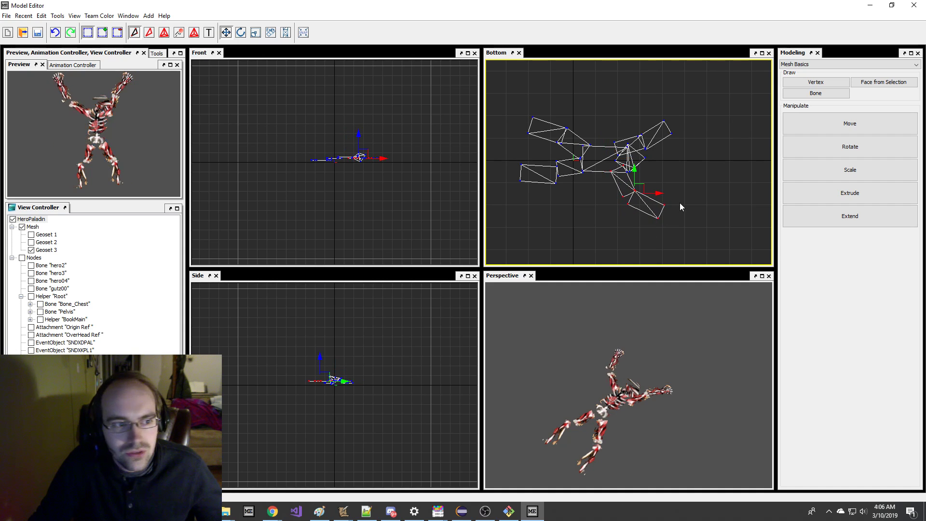
- Move the gore's head outward from the torso and check its alignment by playing Decay Flesh at 200% speed
click(90, 69)
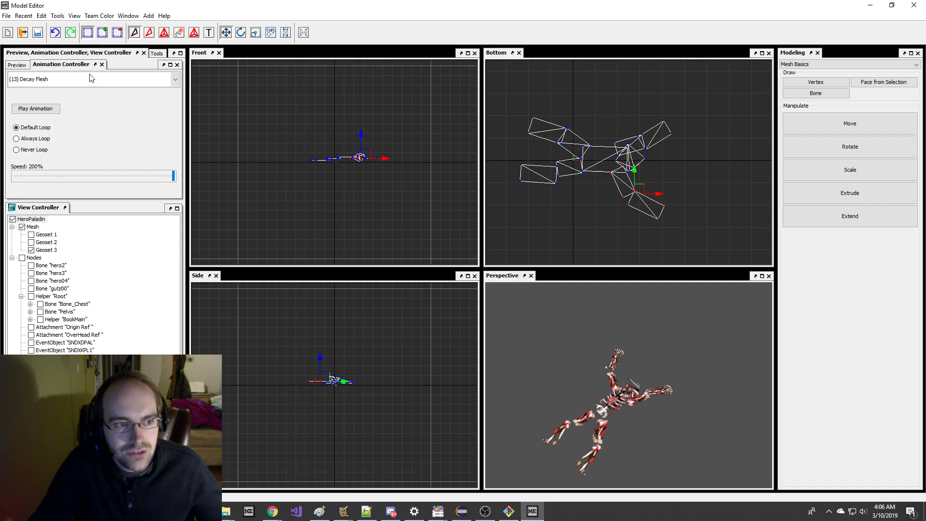
click(17, 65)
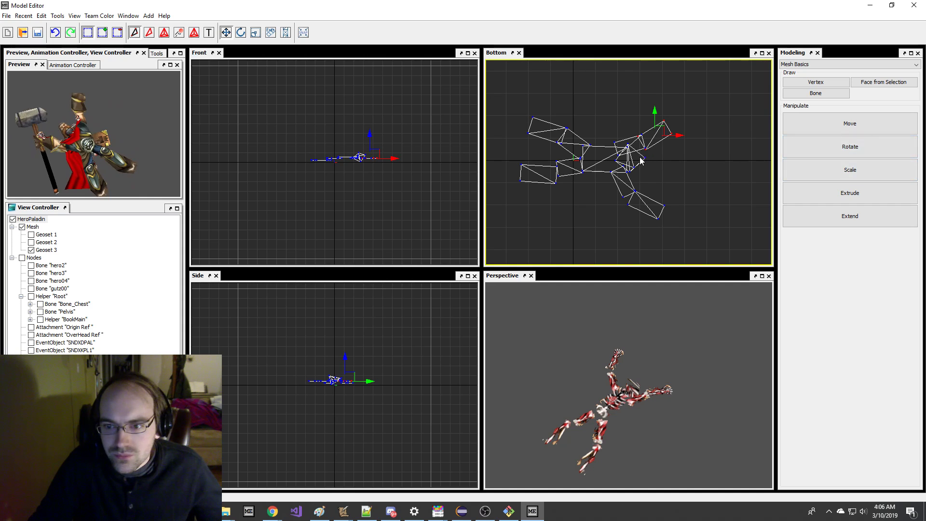
mouse_move(673, 161)
mouse_down()
mouse_move(685, 160)
mouse_move(682, 153)
mouse_move(678, 174)
mouse_up()
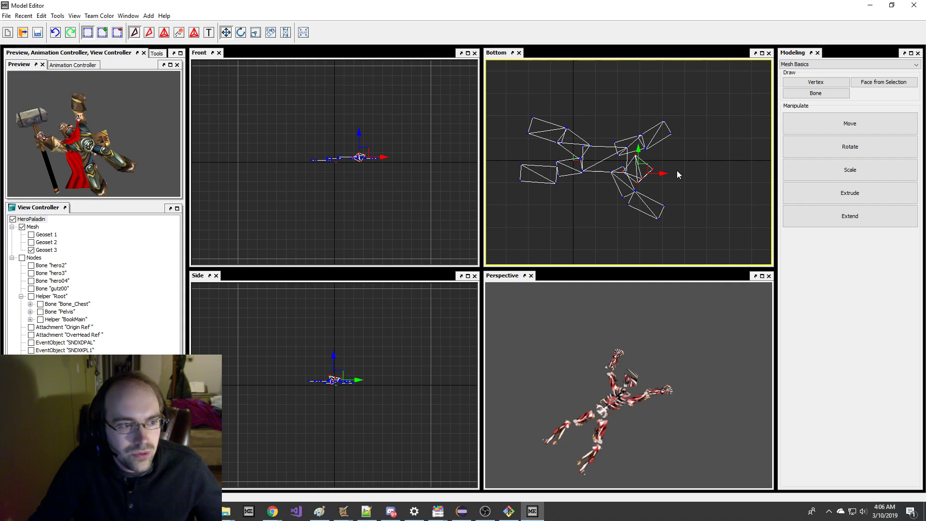
mouse_move(114, 129)
mouse_down()
mouse_move(124, 133)
mouse_move(105, 136)
mouse_up()
click(73, 65)
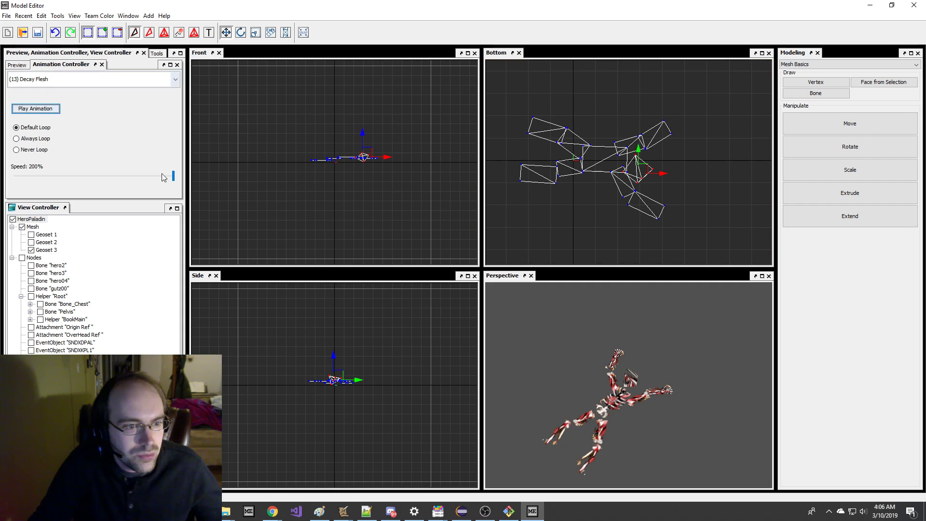
click(19, 65)
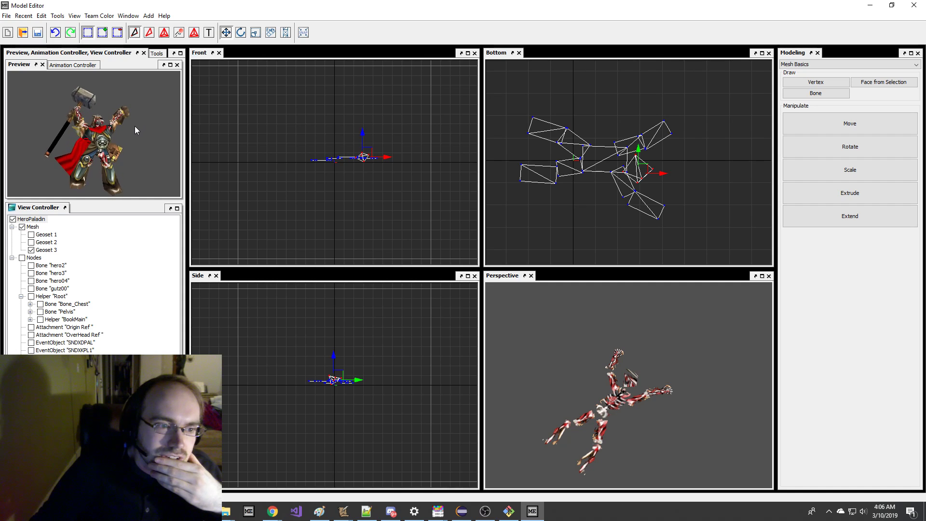
- Enlarge the gore's forearm slightly with Scale and check its fit against the corpse's arm in the preview
drag(653, 195, 682, 234)
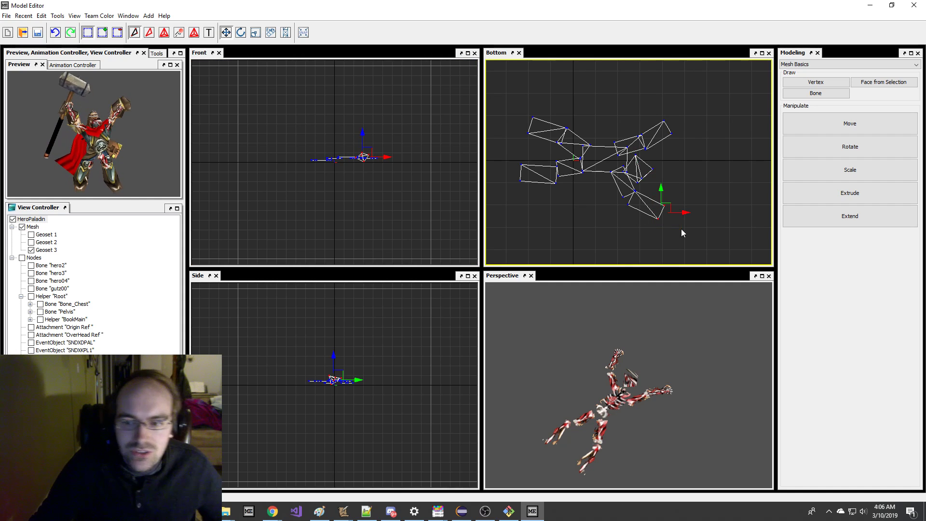
key(r)
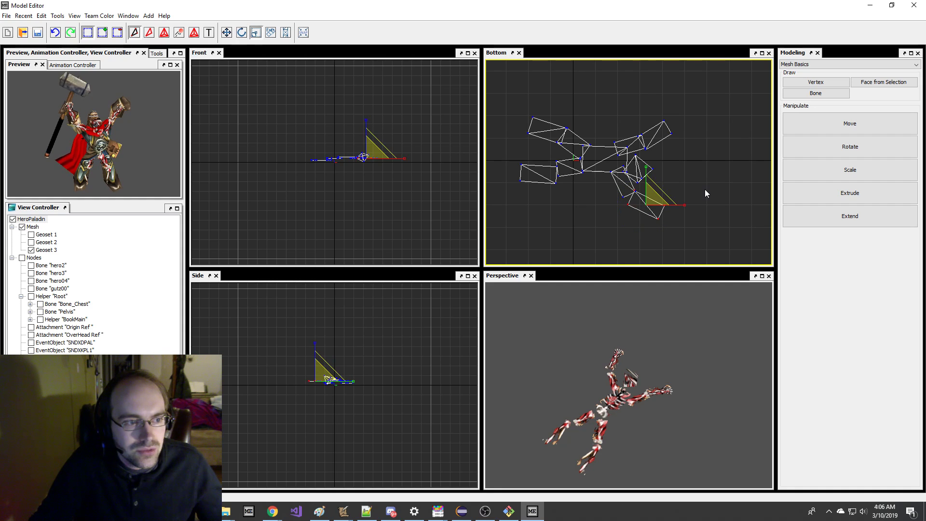
drag(652, 110, 700, 157)
key(ctrl+e)
right_drag(716, 153, 733, 152)
drag(171, 171, 162, 144)
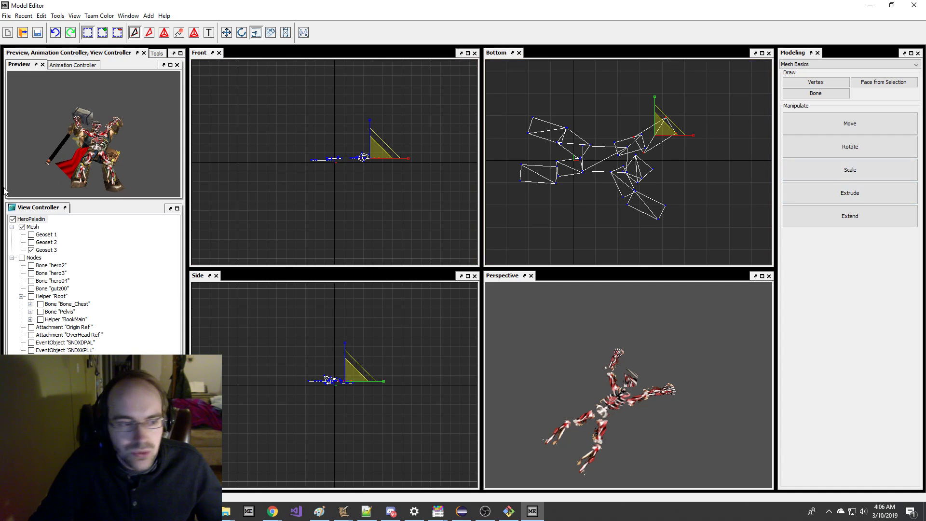
drag(69, 152, 72, 159)
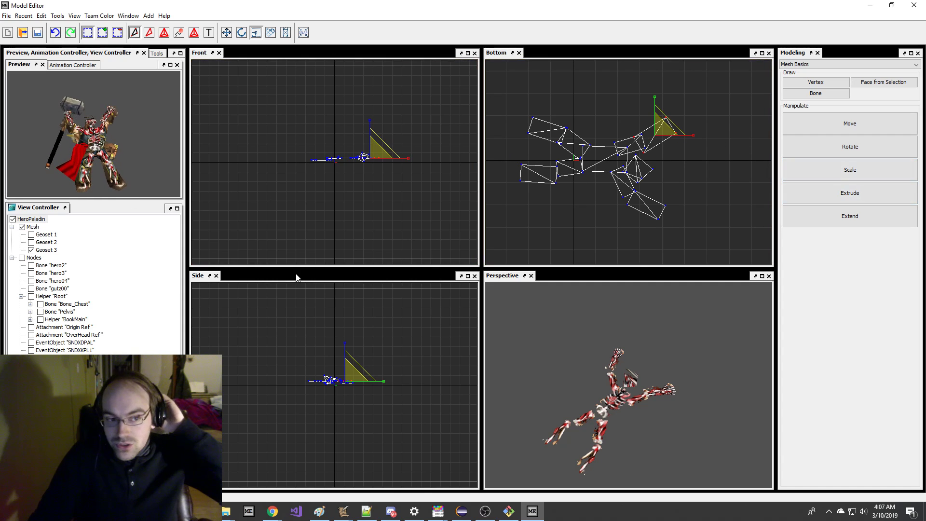
mouse_move(135, 186)
mouse_down()
mouse_move(130, 161)
mouse_move(131, 182)
mouse_up()
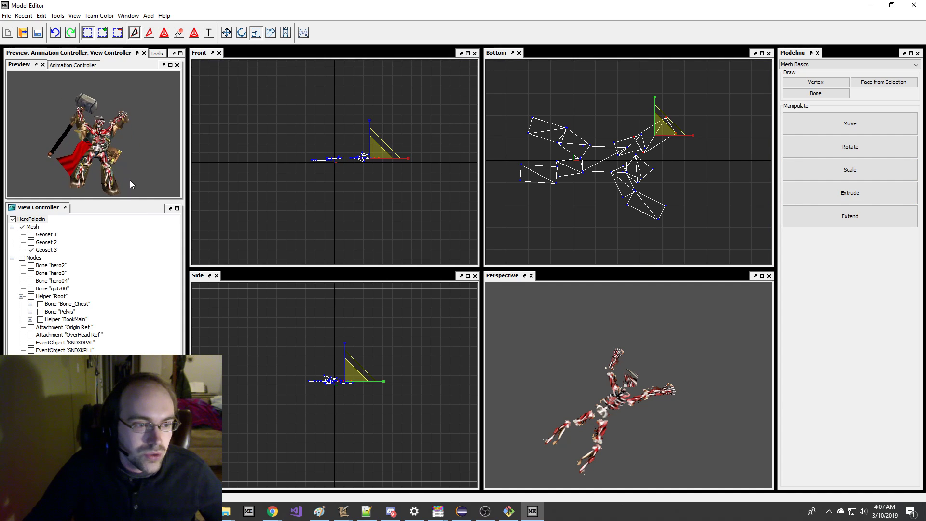
- Save the edited HeroPaladin model as a new file named UnitPaladin in the Models folder
click(7, 15)
click(31, 124)
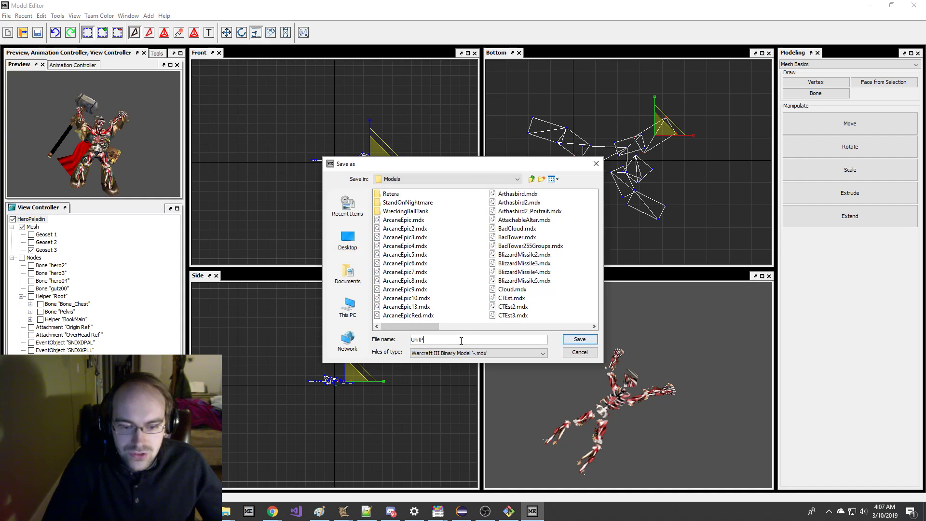
key(Return)
- Switch to the HeroPaladin_portrait model and save it as UnitPaladin_Portrait in the Models folder
click(128, 15)
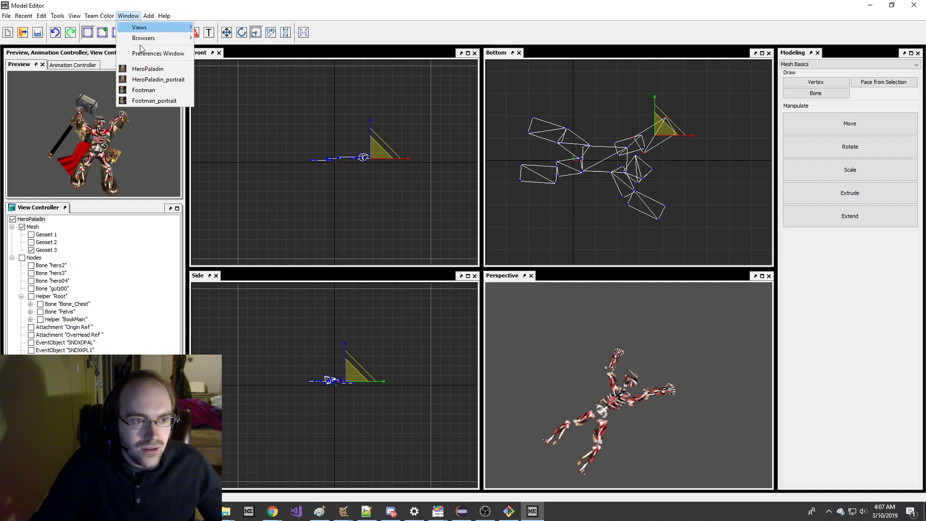
click(162, 80)
click(6, 16)
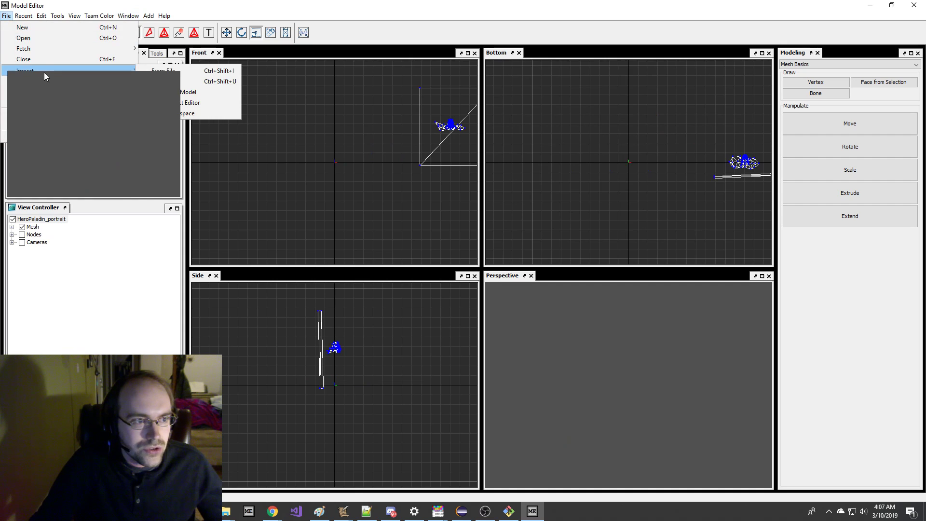
click(6, 15)
click(7, 15)
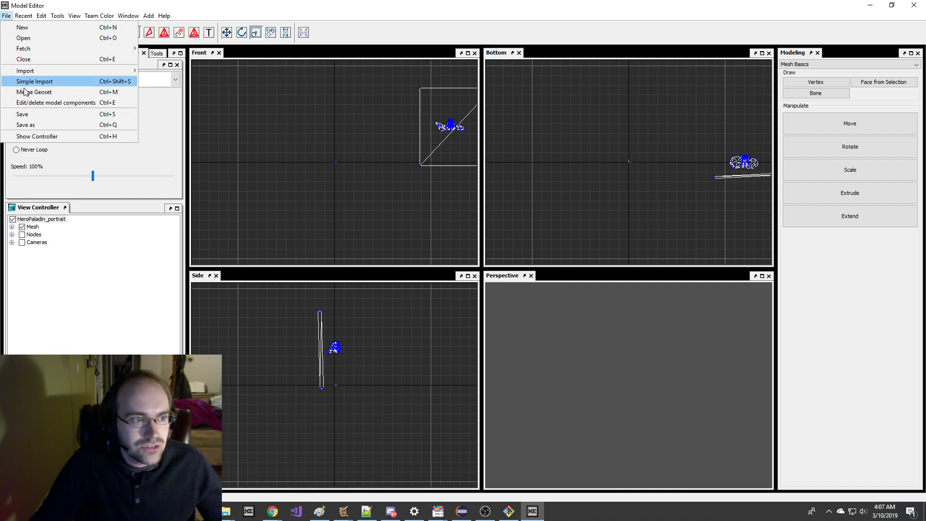
click(48, 124)
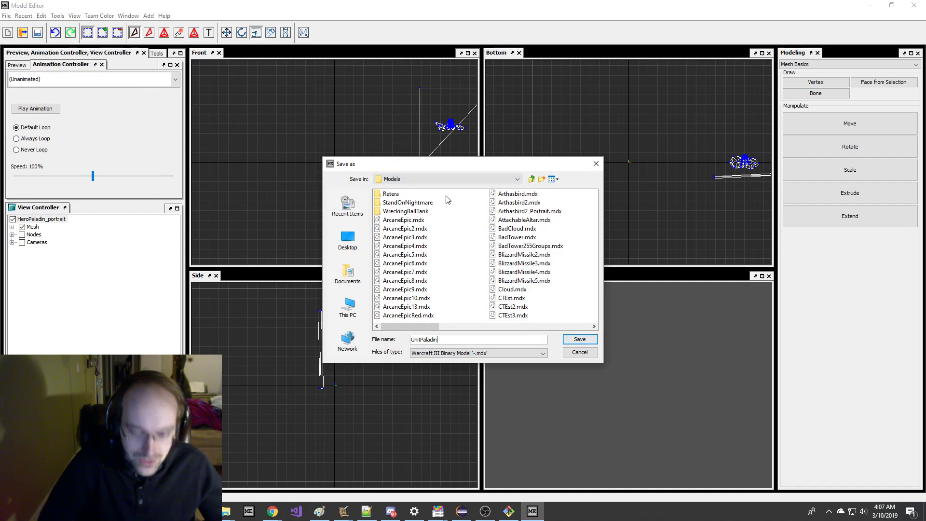
key(Return)
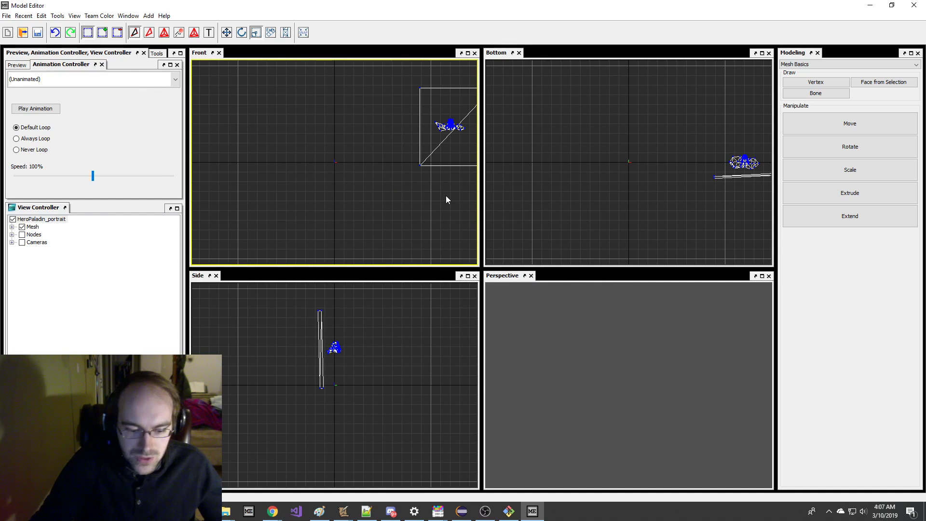
- Switch to the Groms map in Warcraft III World Editor and import UnitPaladin.mdx through the Import Manager
click(344, 511)
click(149, 466)
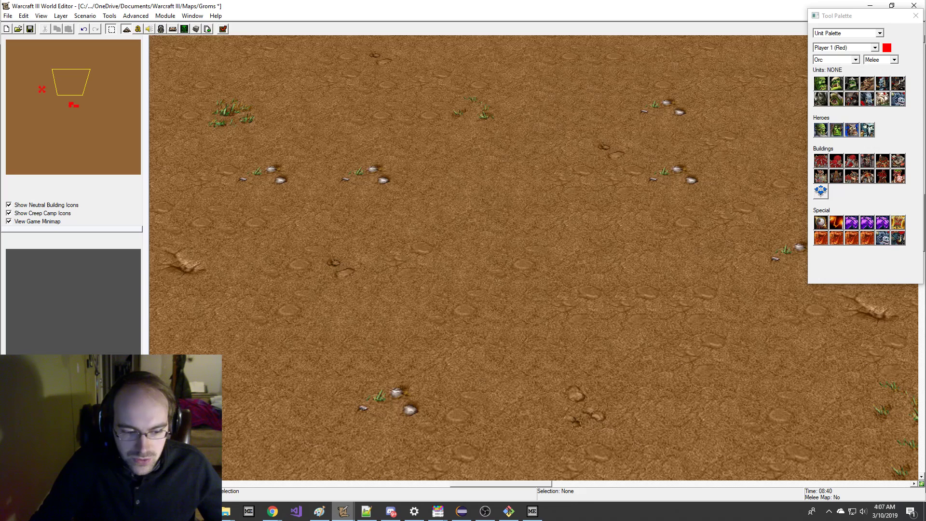
click(208, 29)
click(186, 36)
scroll(255, 236, down, 10)
double_click(265, 201)
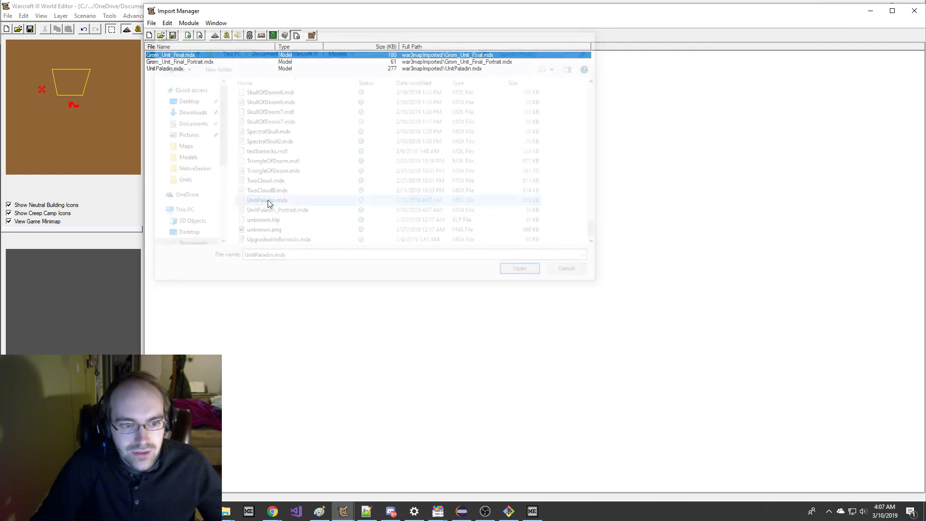
- Import UnitPaladin_Portrait.mdx from the Models folder and save the map
click(189, 35)
click(289, 155)
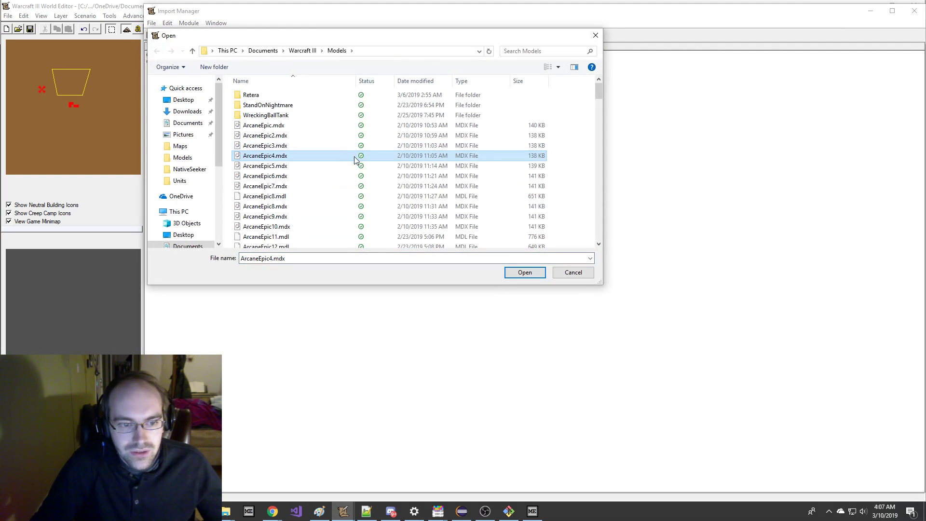
scroll(356, 159, down, 10)
click(310, 203)
double_click(311, 212)
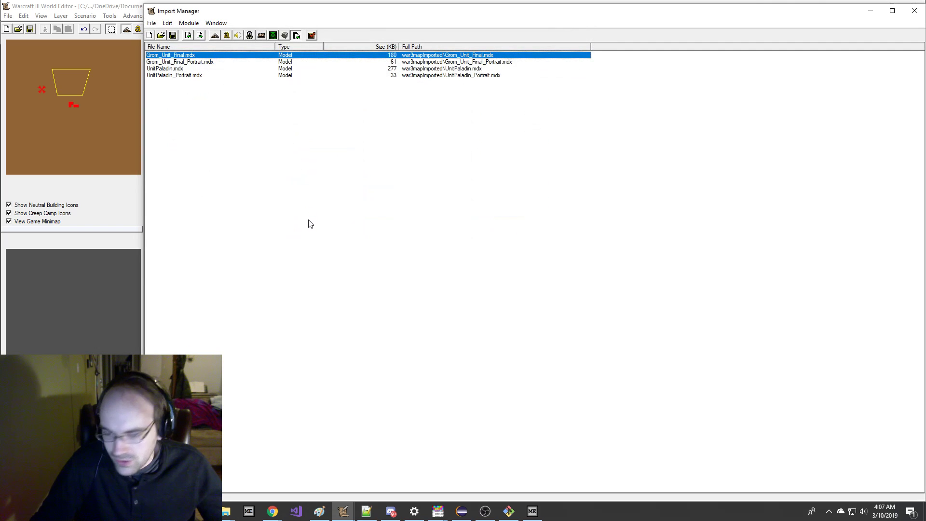
click(173, 36)
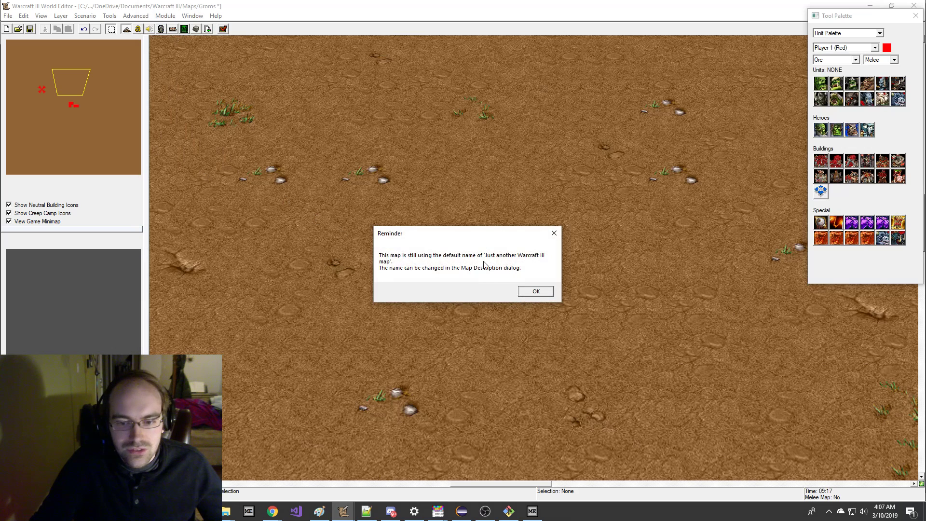
click(529, 293)
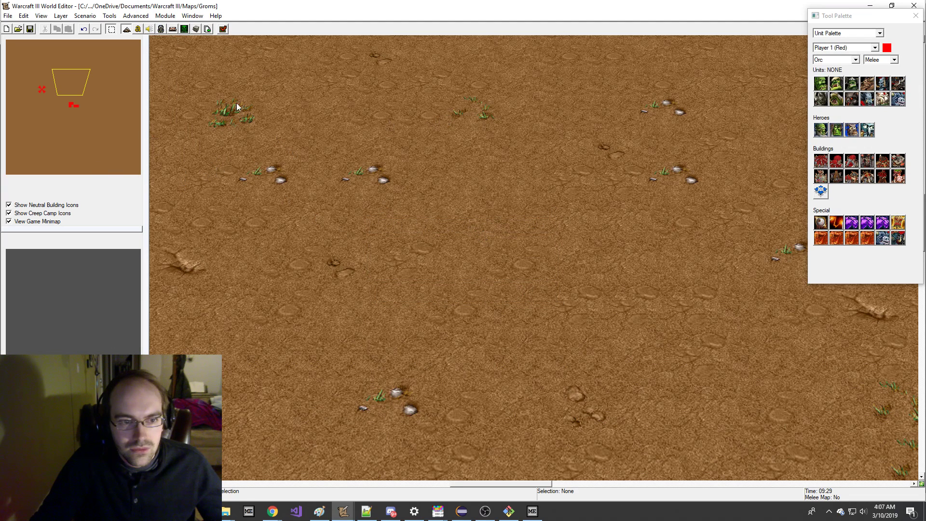
- Find the Footman in the Object Editor and set its model file to the imported war3mapImported\UnitPaladin.mdx
click(161, 30)
key(ctrl+f)
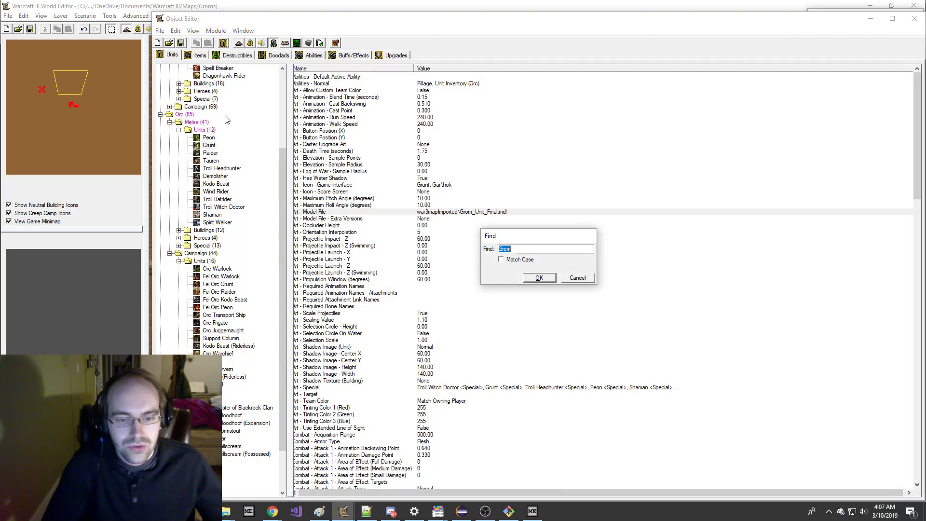
text(Footman)
key(Return)
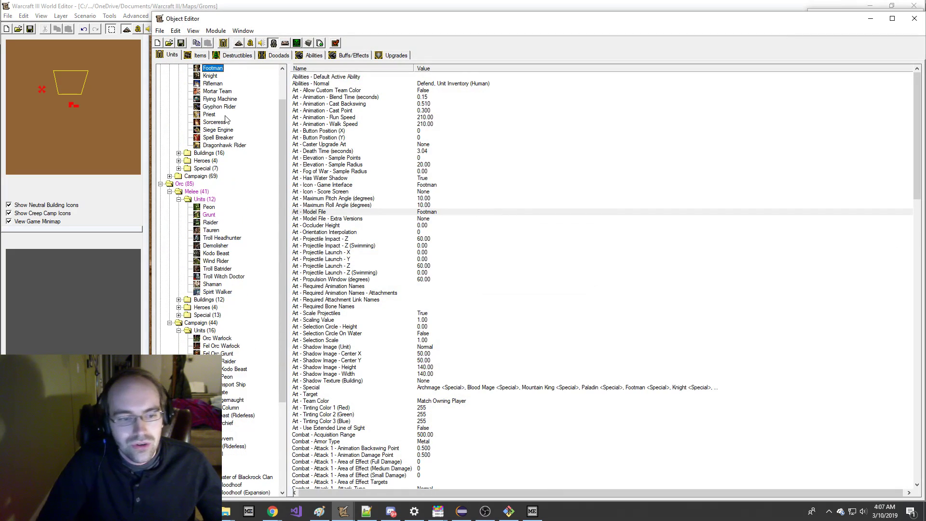
double_click(433, 213)
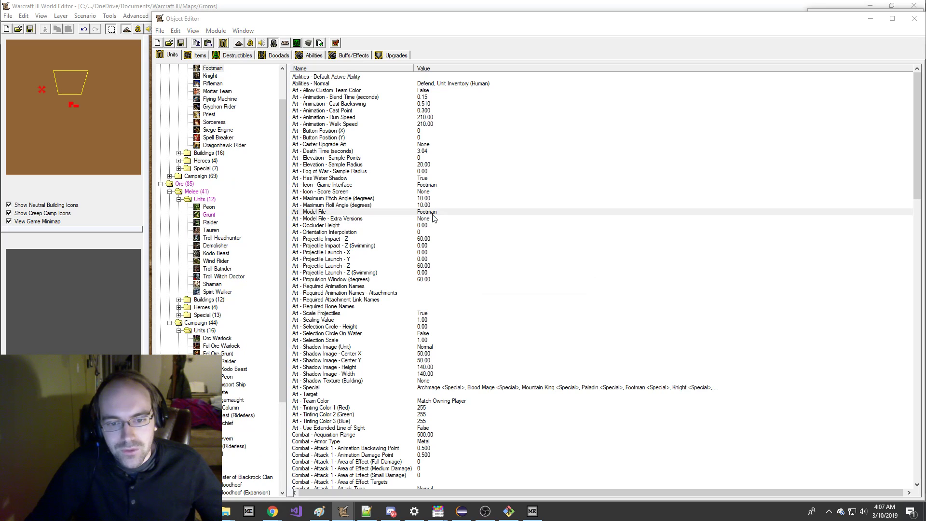
click(514, 265)
click(531, 286)
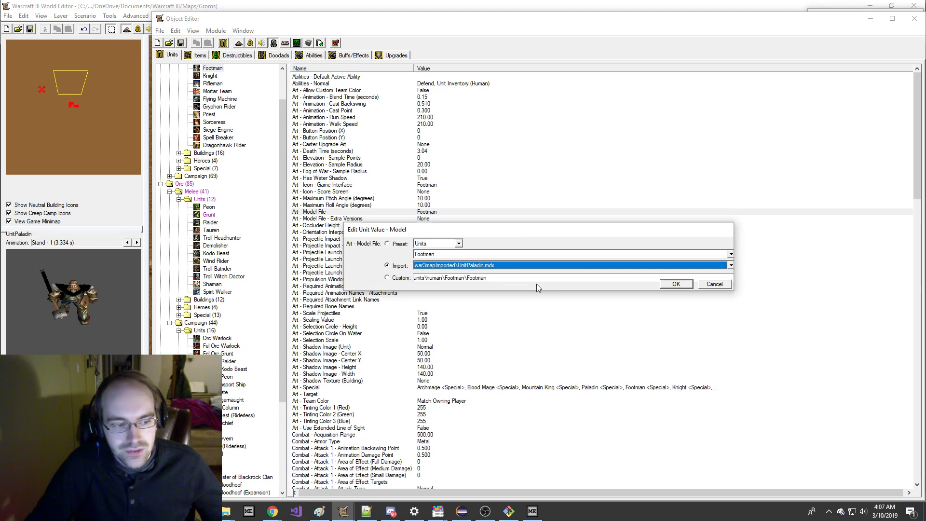
click(664, 285)
- Place a cluster of nine Human Footmen for Player 1 (Red) in an empty area near the map's eastern edge
click(118, 141)
click(119, 141)
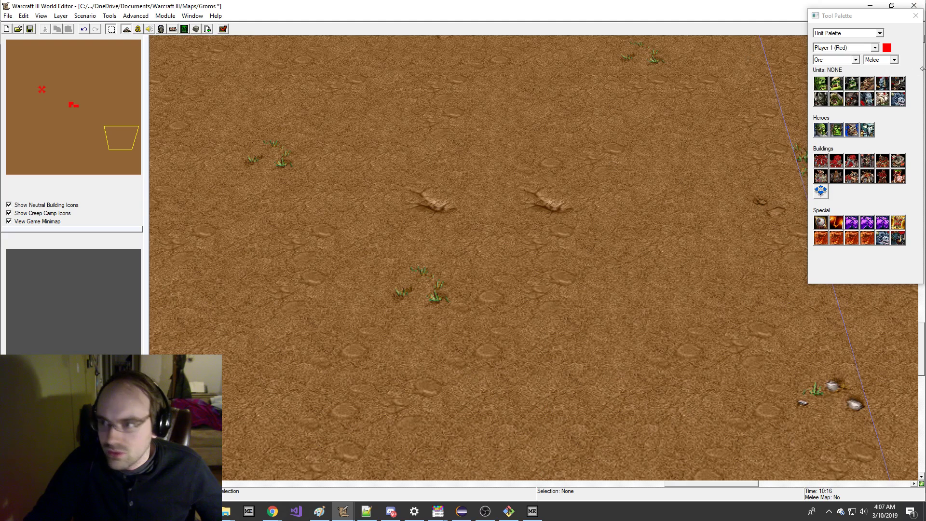
click(855, 59)
click(830, 67)
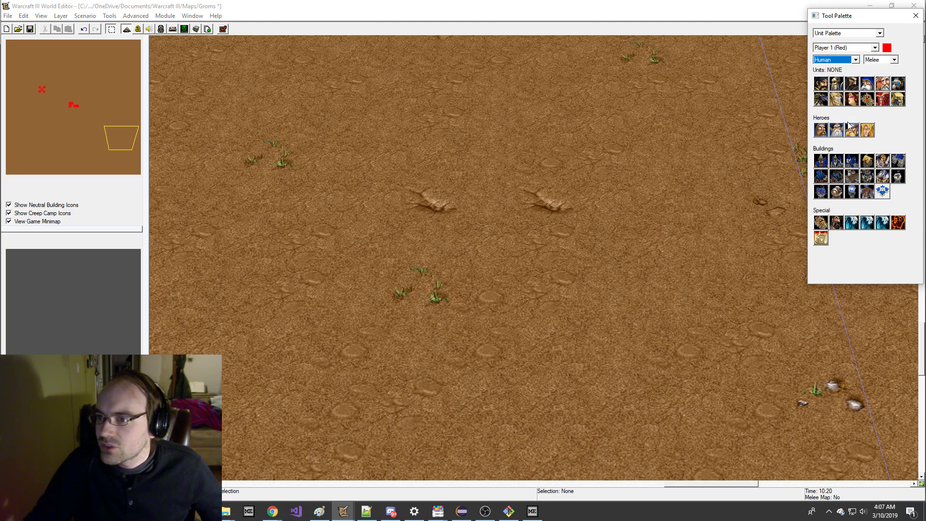
click(839, 85)
click(578, 117)
click(632, 151)
click(562, 188)
click(521, 163)
click(509, 125)
right_drag(476, 100, 442, 160)
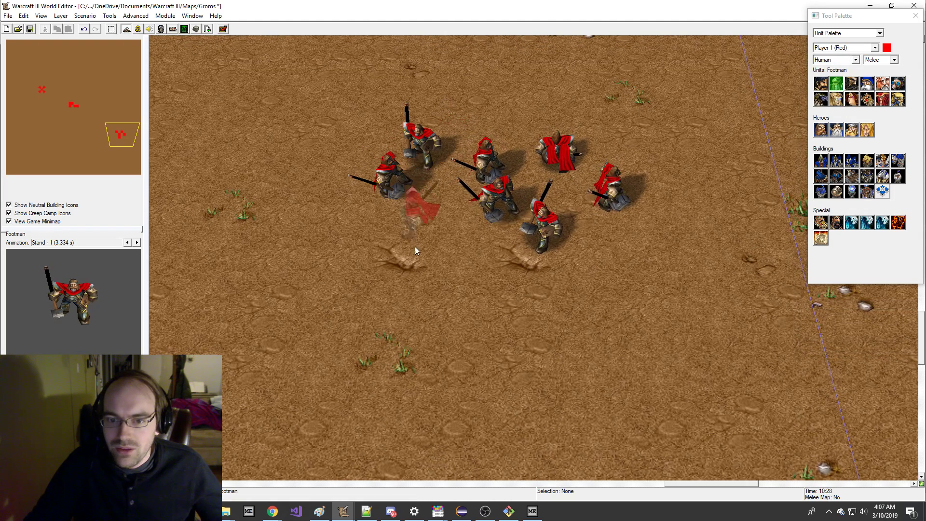
click(414, 239)
click(437, 271)
key(Escape)
scroll(248, 143, down, 1)
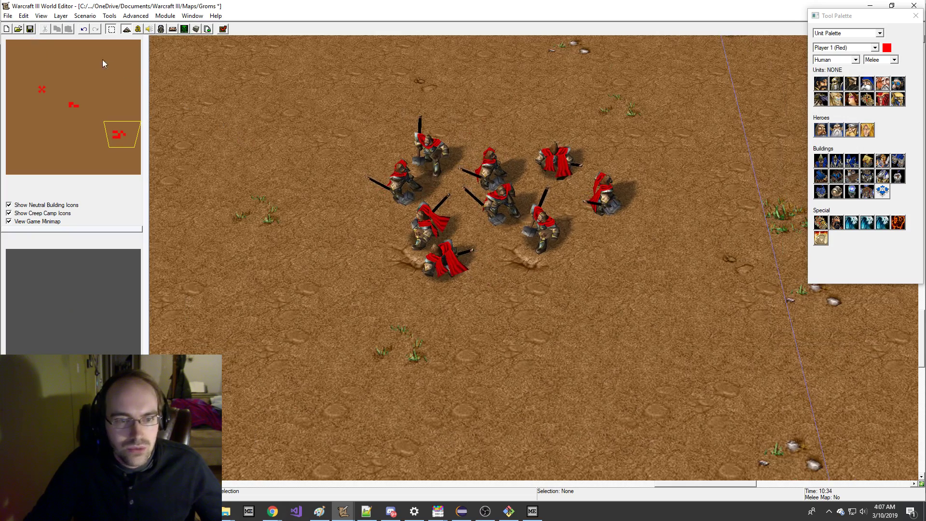
- Save the map, launch it as a test game, and continue playing past the victory dialog
click(31, 30)
key(Return)
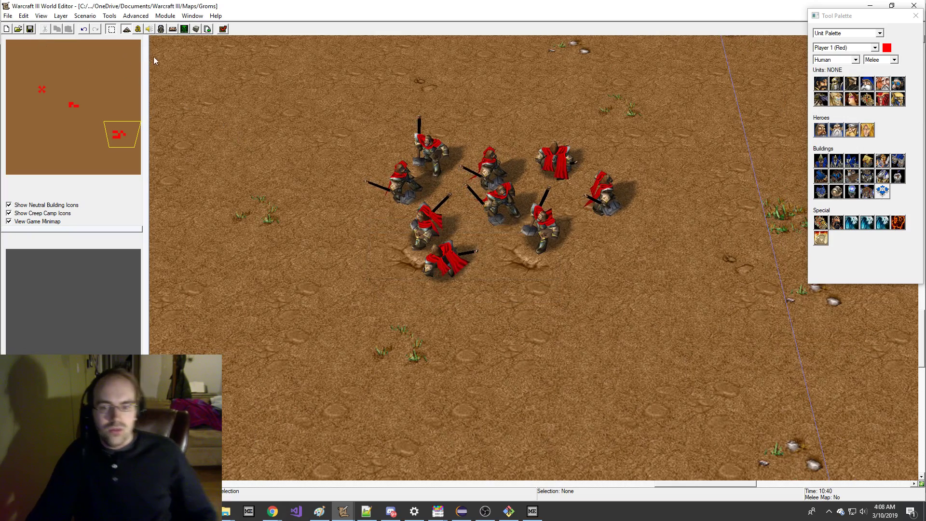
click(223, 29)
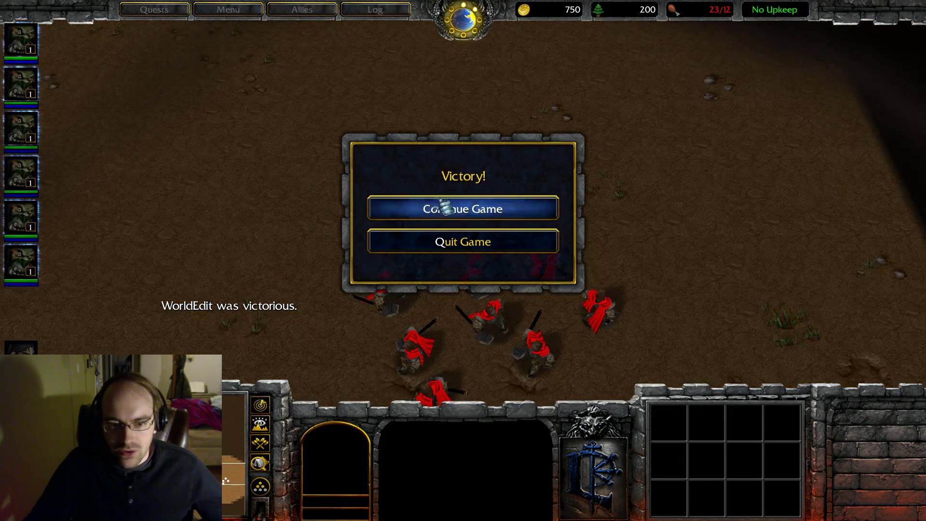
click(444, 206)
- Move the group of Footmen within the test map and select a single Footman to view its portrait
drag(329, 204, 627, 410)
right_click(525, 257)
click(536, 232)
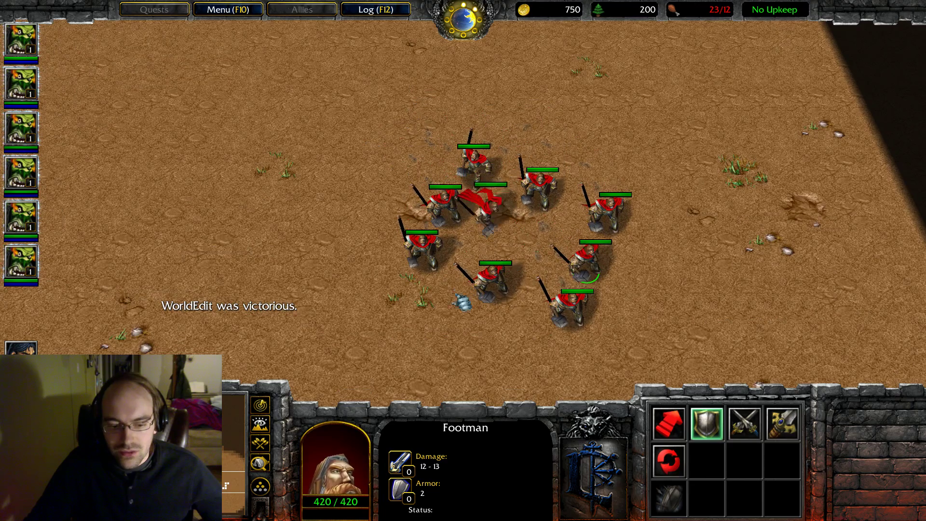
- Order all Footmen to attack the one in the middle of the group, check the target, and reselect the group
drag(372, 118, 609, 323)
key(a)
click(527, 235)
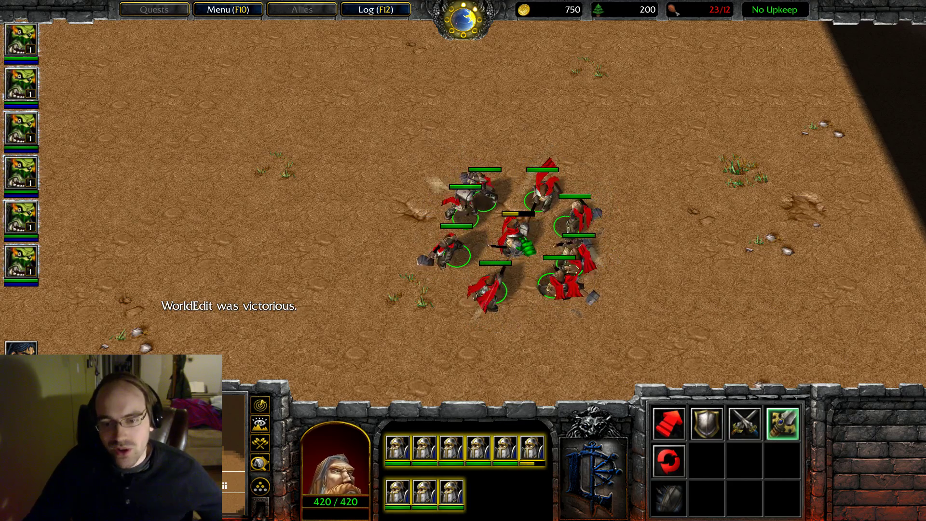
click(515, 239)
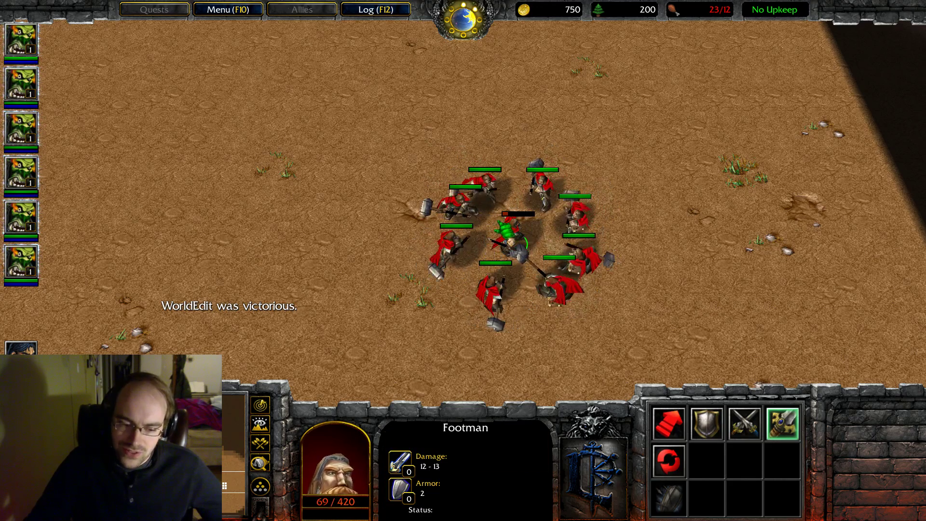
drag(369, 150, 699, 313)
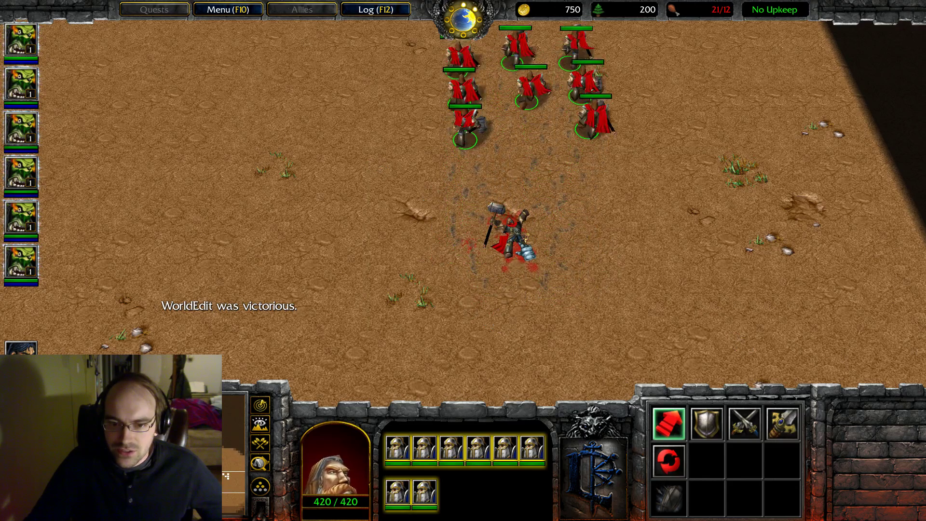
- Order the remaining Footmen to kill another one of the group, and move the survivors away to view its corpse
middle_drag(519, 189, 502, 248)
key(a)
click(516, 147)
middle_drag(515, 139, 511, 167)
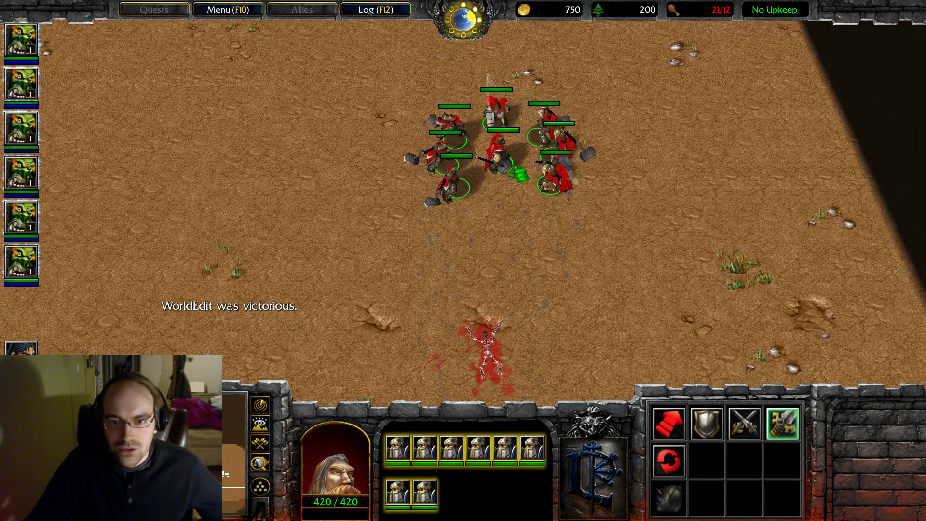
click(516, 172)
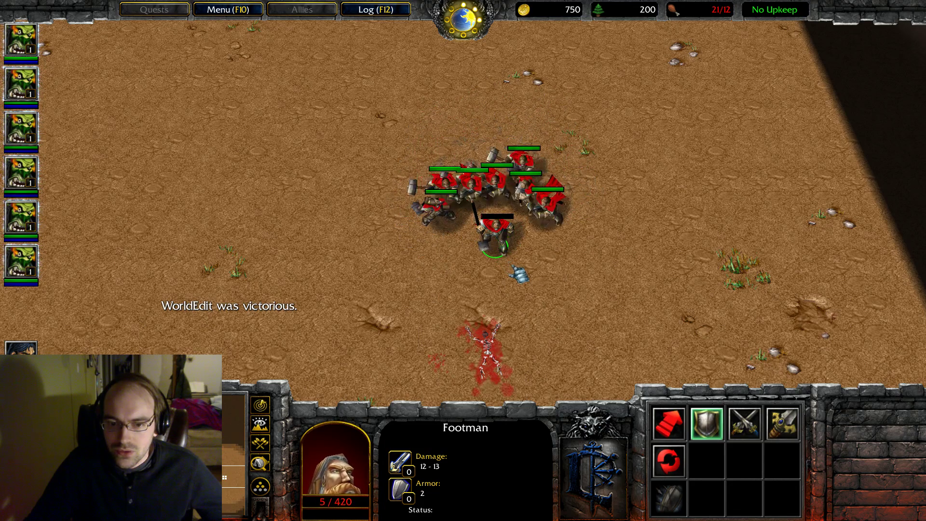
drag(397, 142, 611, 311)
right_click(503, 100)
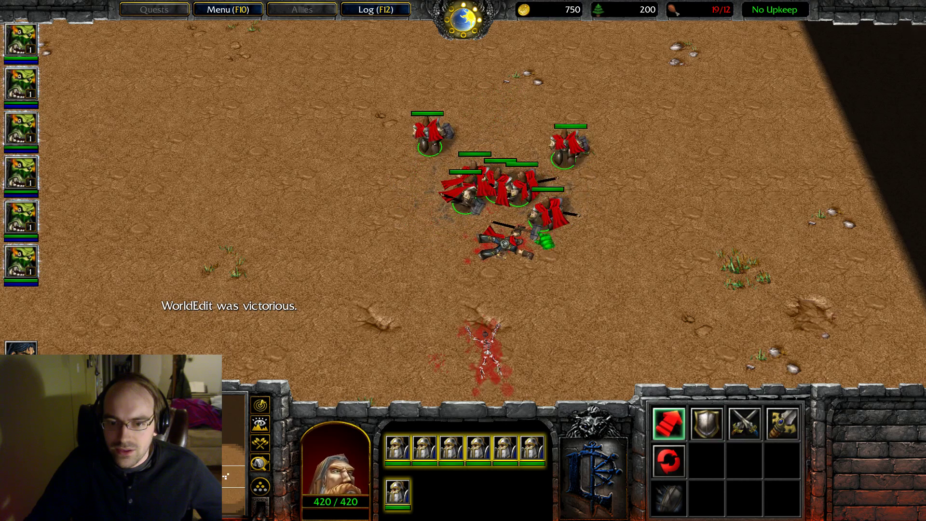